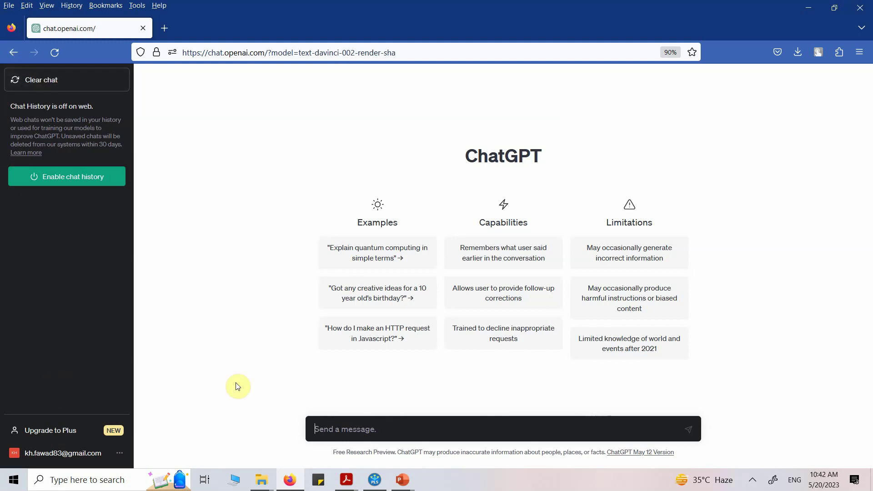
# Step: Copy the 2019 servant leadership paper's Introduction paragraphs from Acrobat into a new ChatGPT message
pyautogui.moveTo(343, 475)
pyautogui.click(288, 415)
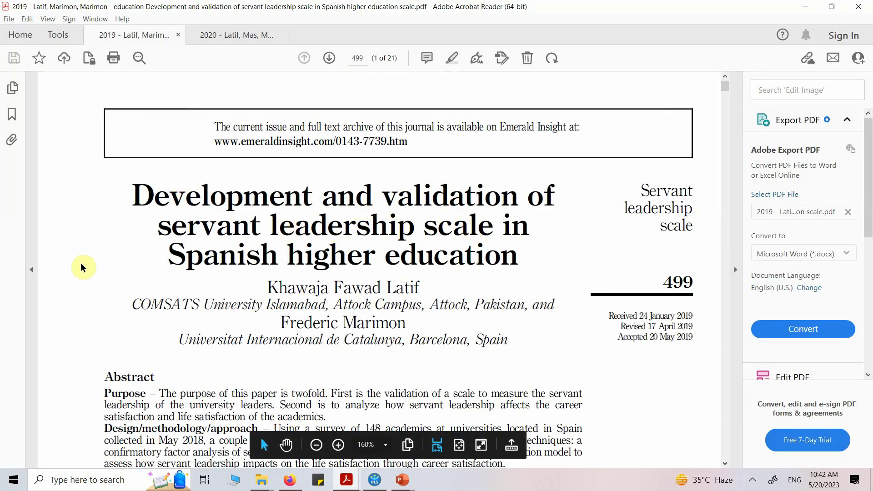
pyautogui.scroll(-1, 71, 322)
pyautogui.scroll(-12, 70, 322)
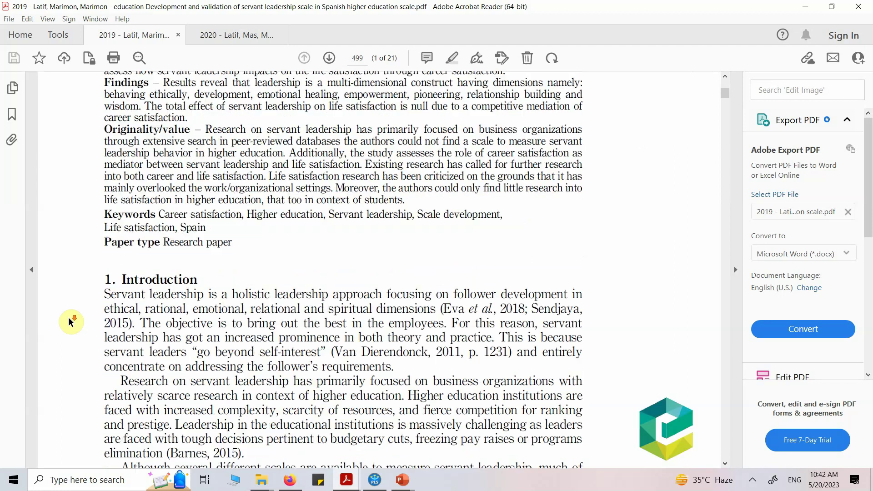
pyautogui.scroll(-4, 71, 321)
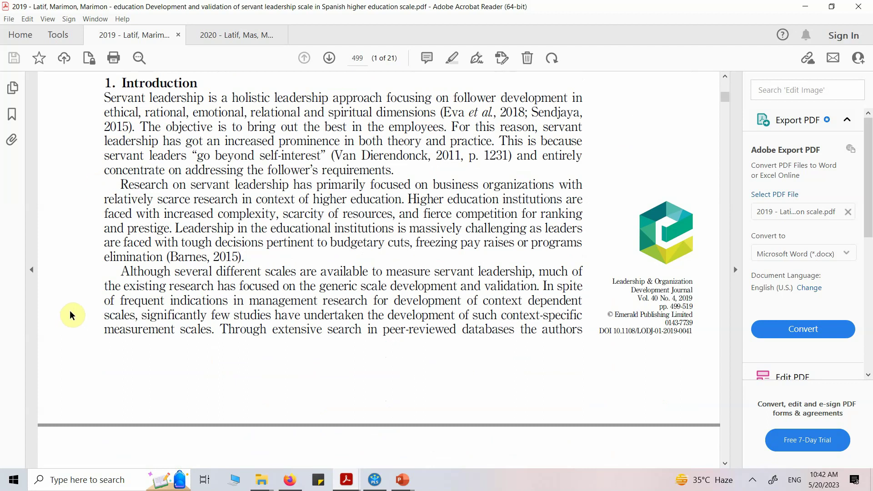
pyautogui.tripleClick(107, 97)
pyautogui.moveTo(107, 97); pyautogui.dragTo(581, 336)
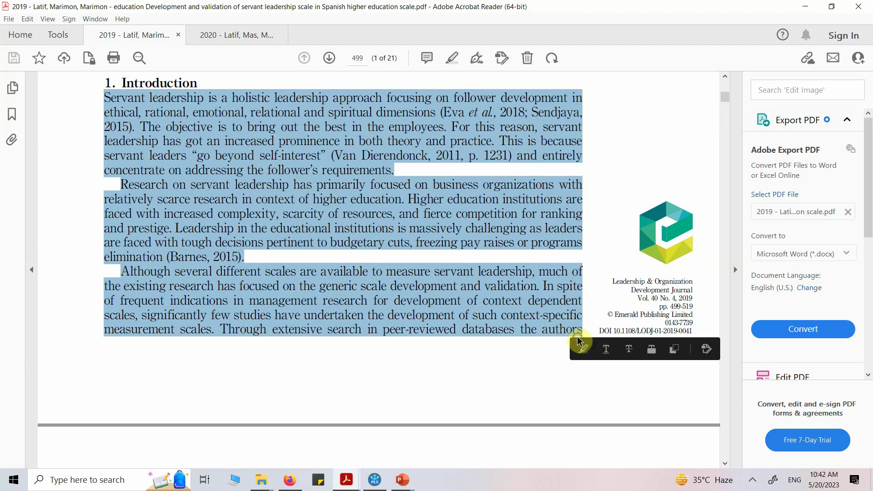
pyautogui.click(675, 355)
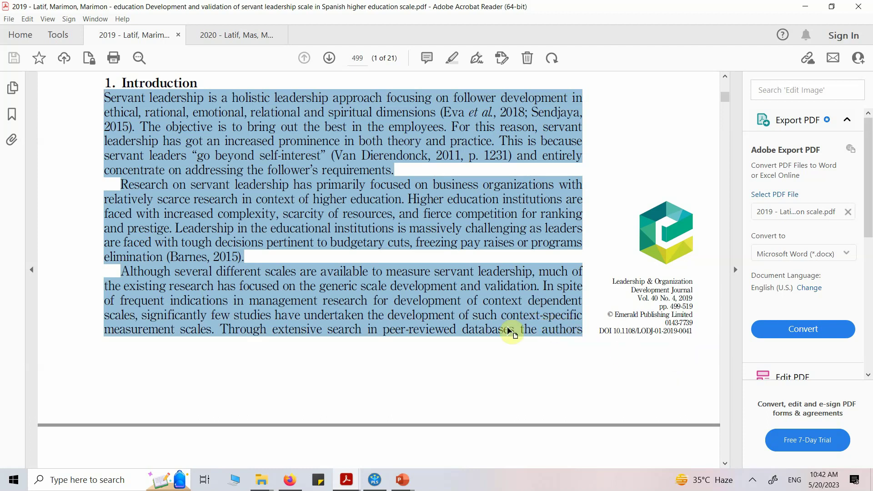
pyautogui.click(289, 480)
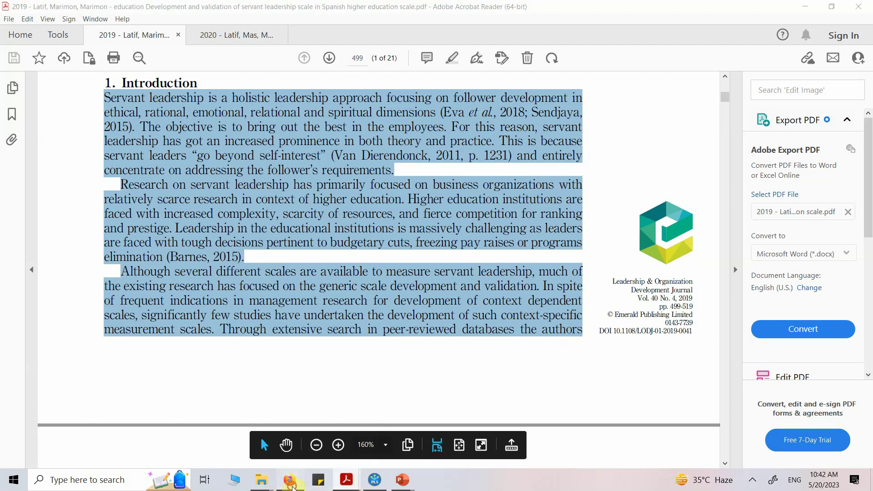
pyautogui.click(345, 432)
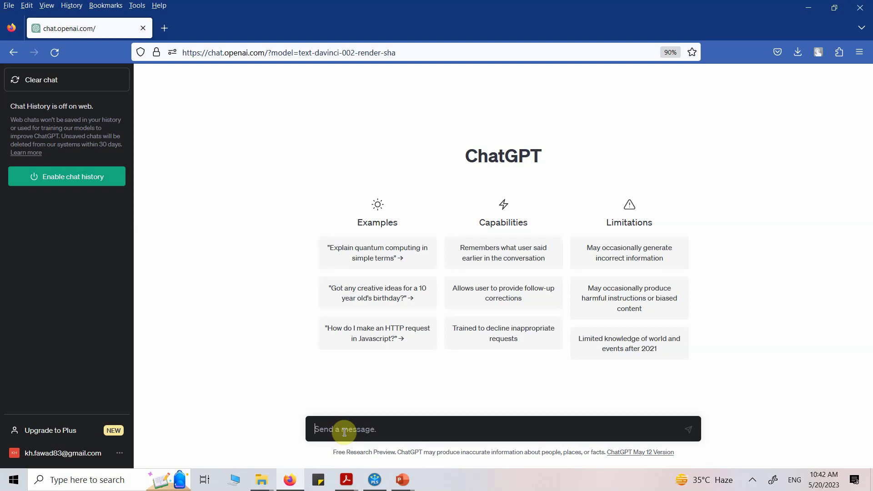
pyautogui.hotkey('ctrl', 'v')
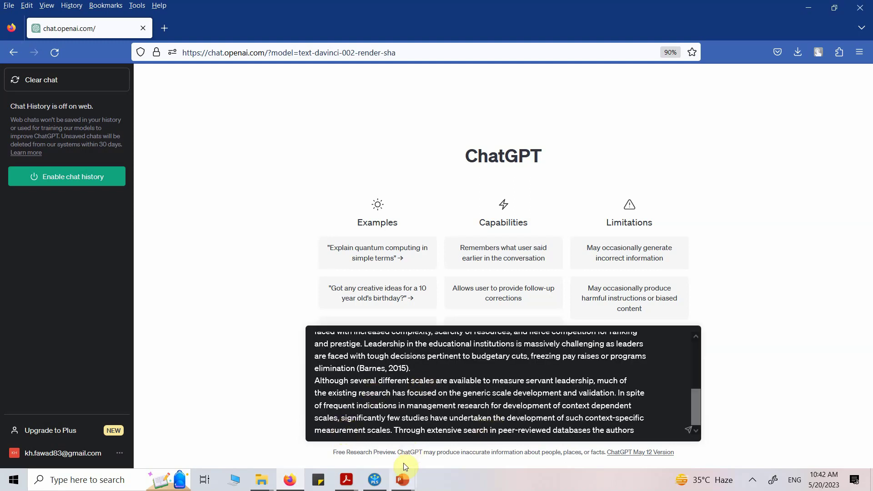
# Step: Select the next portion of the 2019 paper's Introduction in Acrobat Reader
pyautogui.click(345, 481)
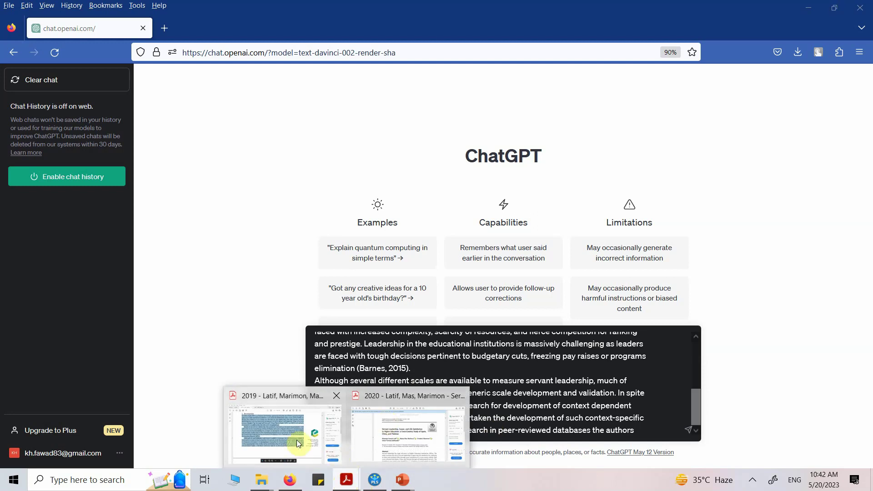
pyautogui.click(273, 444)
pyautogui.scroll(-10, 286, 299)
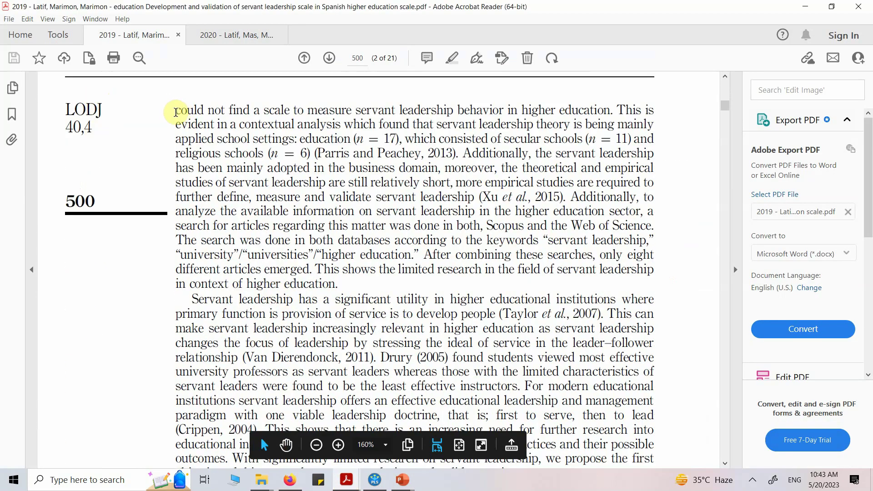
pyautogui.moveTo(175, 112); pyautogui.dragTo(309, 191)
# Step: Paste the rest of the introduction at the end of the ChatGPT message
pyautogui.click(289, 479)
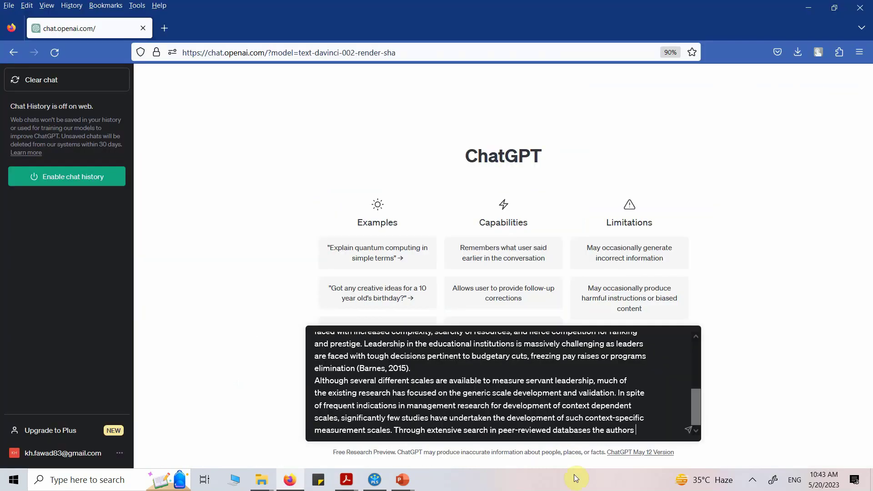
pyautogui.hotkey('ctrl', 'v')
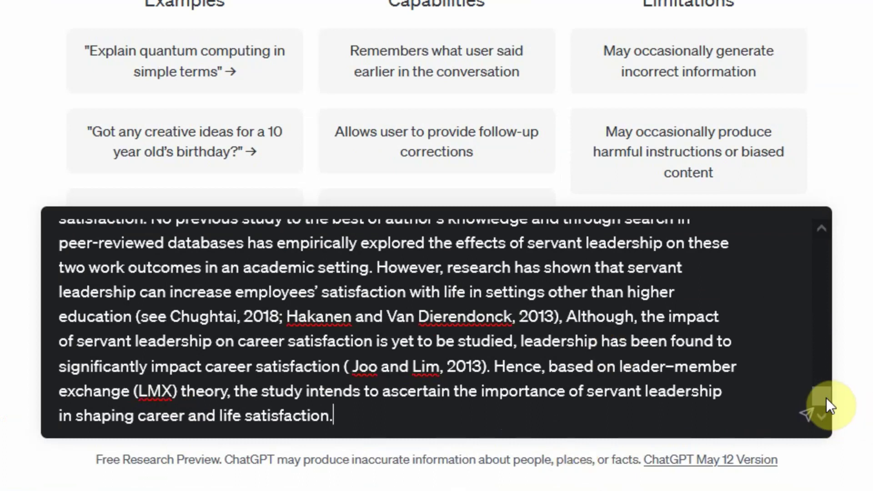
pyautogui.moveTo(822, 394); pyautogui.dragTo(831, 214)
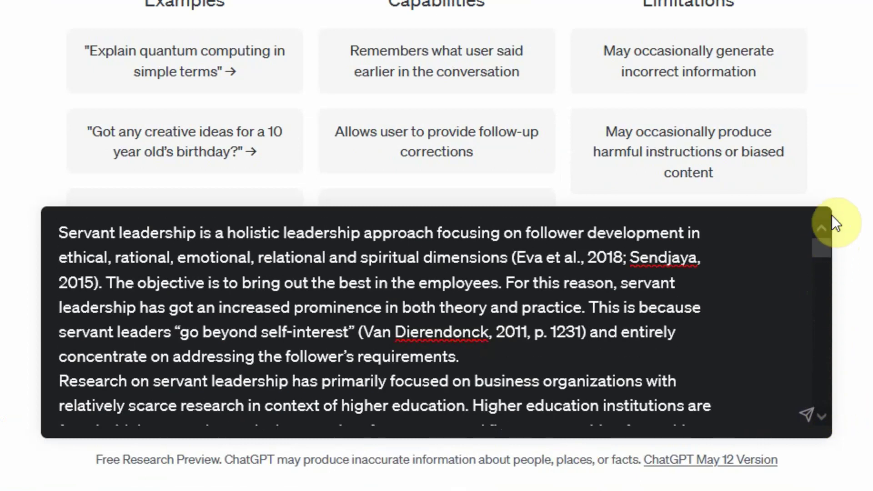
# Step: Above the text, ask ChatGPT to summarize the research paper's introduction without removing the in-text citations
pyautogui.click(66, 231)
pyautogui.press('Return')
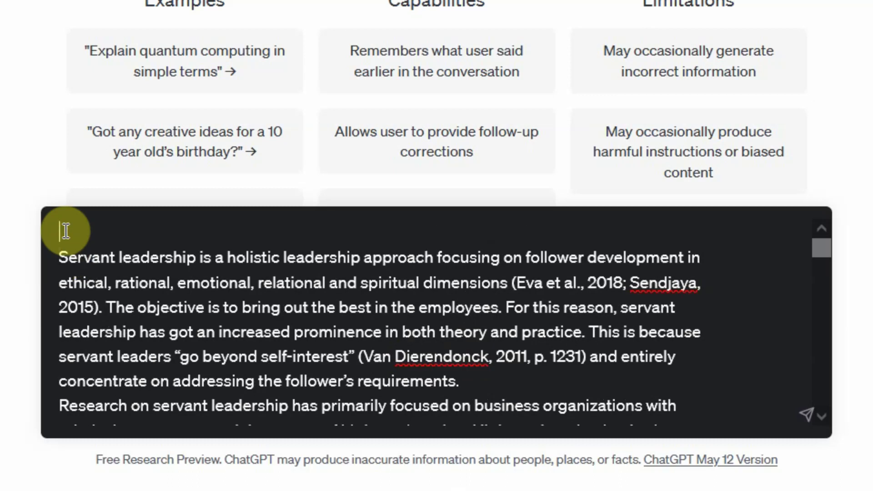
pyautogui.write('Following is ')
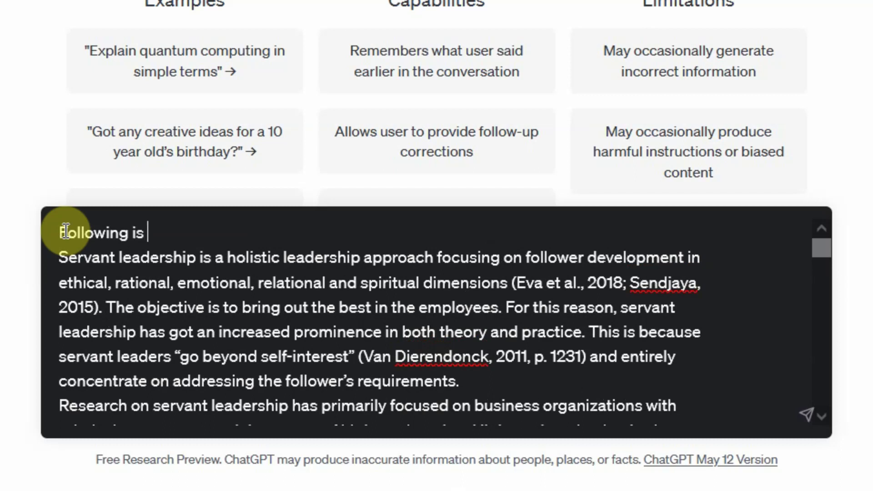
pyautogui.write('the introduction for')
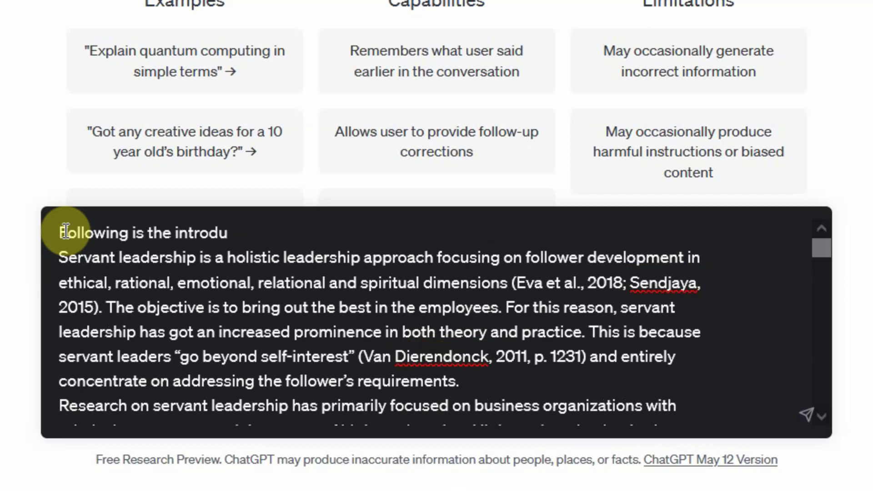
pyautogui.press('BackSpace')
pyautogui.press('BackSpace')
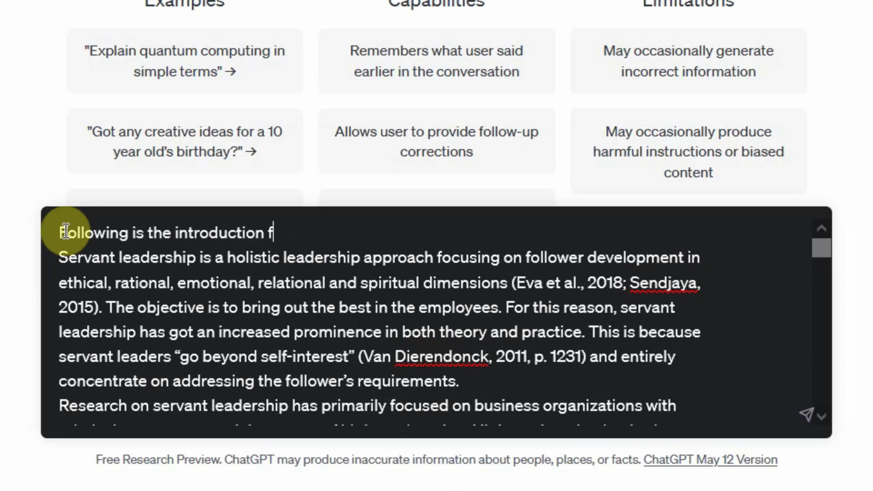
pyautogui.write('rom a researc')
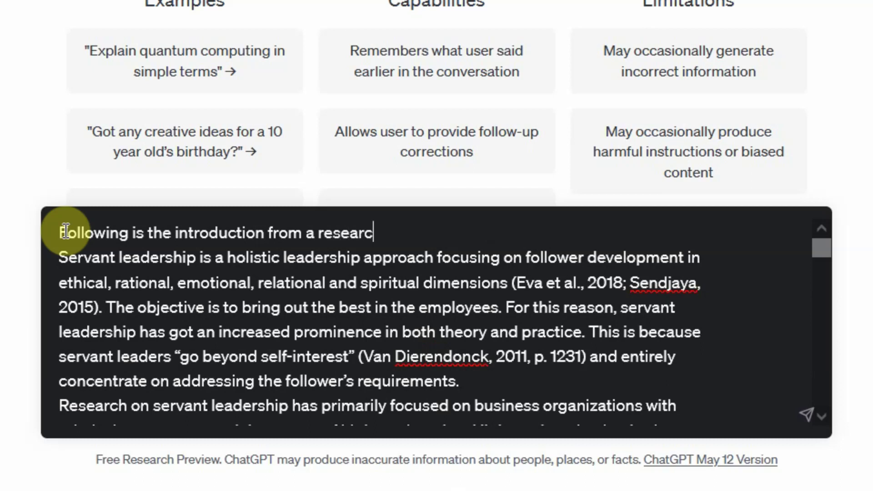
pyautogui.write('h paper. Can ')
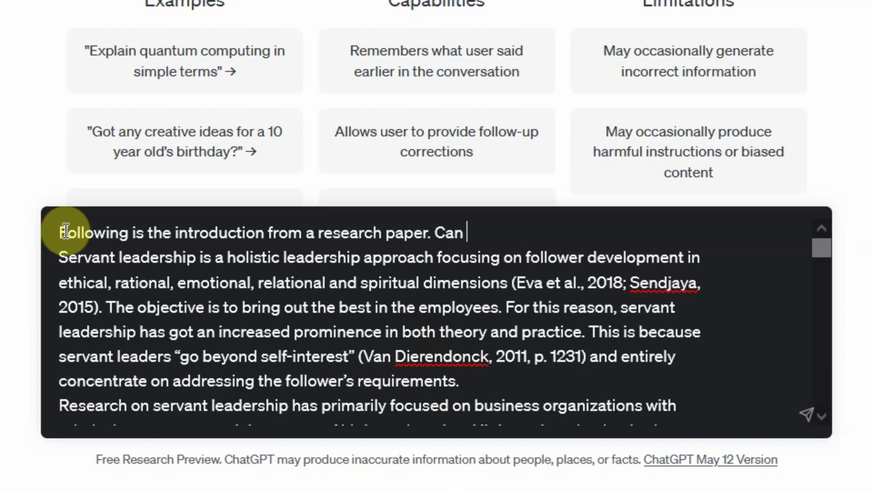
pyautogui.write('ou')
pyautogui.press('BackSpace')
pyautogui.press('BackSpace')
pyautogui.write('you summarize ')
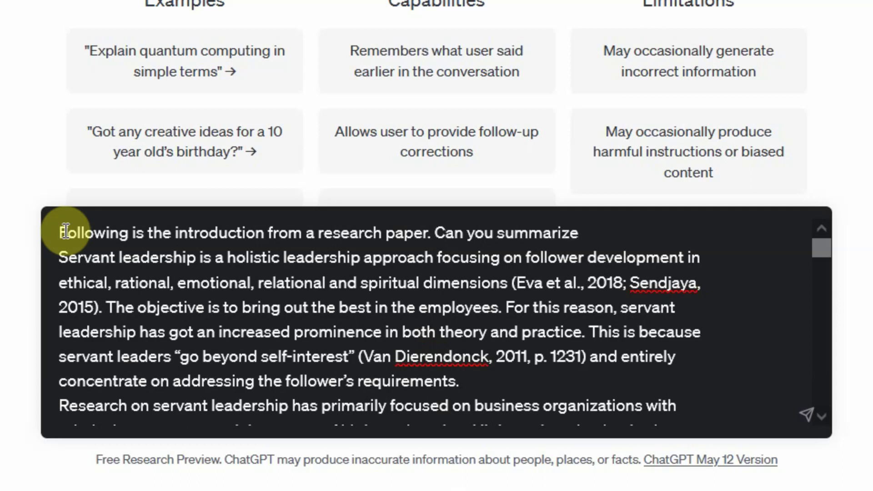
pyautogui.write('the')
pyautogui.write(' h')
pyautogui.press('BackSpace')
pyautogui.press('BackSpace')
pyautogui.write('introduction')
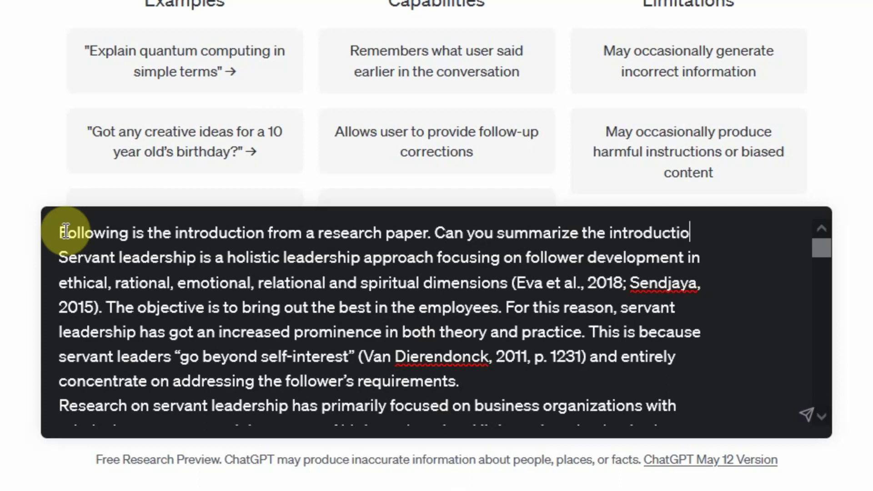
pyautogui.write(' ()')
pyautogui.write('Do not remove ')
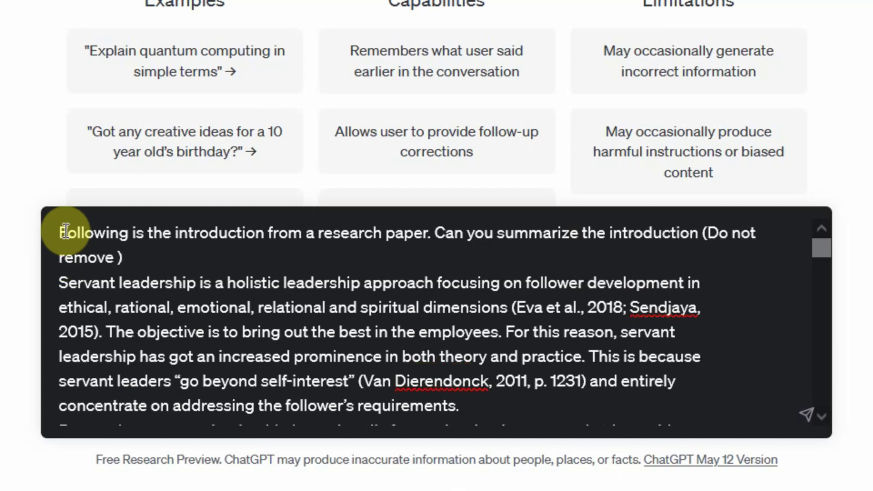
pyautogui.write('the ')
pyautogui.write('refere')
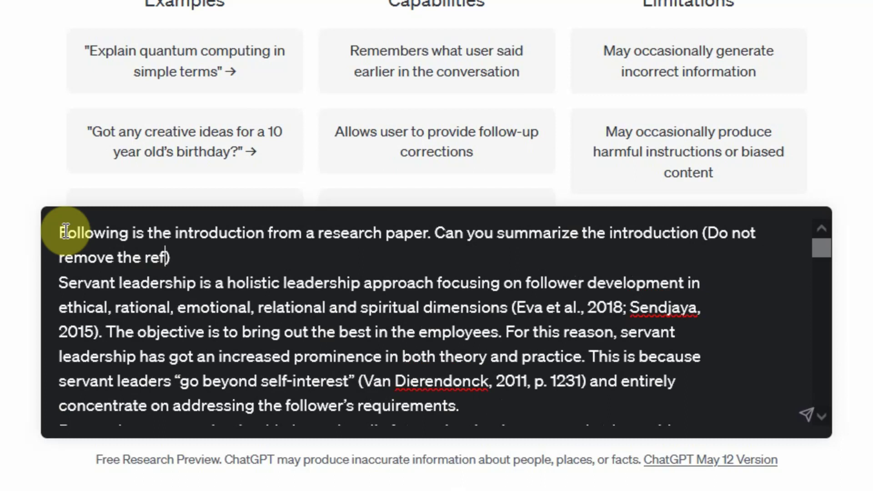
pyautogui.press('BackSpace')
pyautogui.press('BackSpace')
pyautogui.press('BackSpace')
pyautogui.press('BackSpace')
pyautogui.press('BackSpace')
pyautogui.press('BackSpace')
pyautogui.write('in-text ci')
pyautogui.write('ation when su')
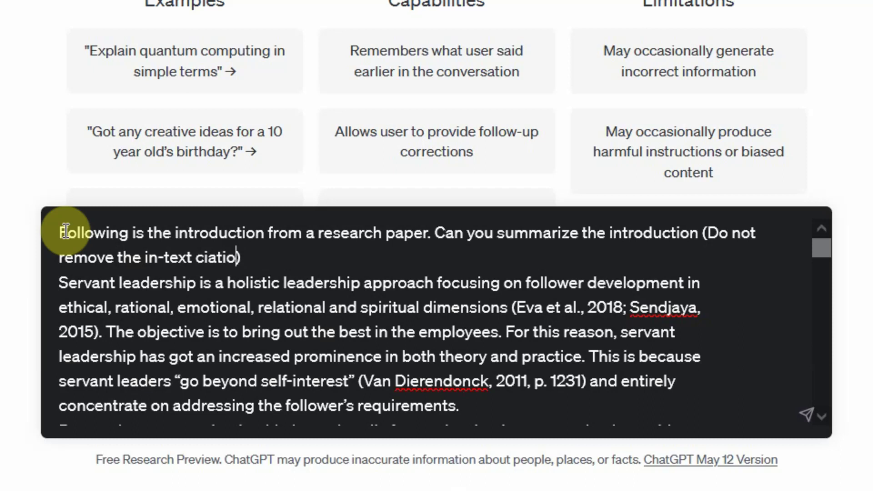
pyautogui.write('mmarizing')
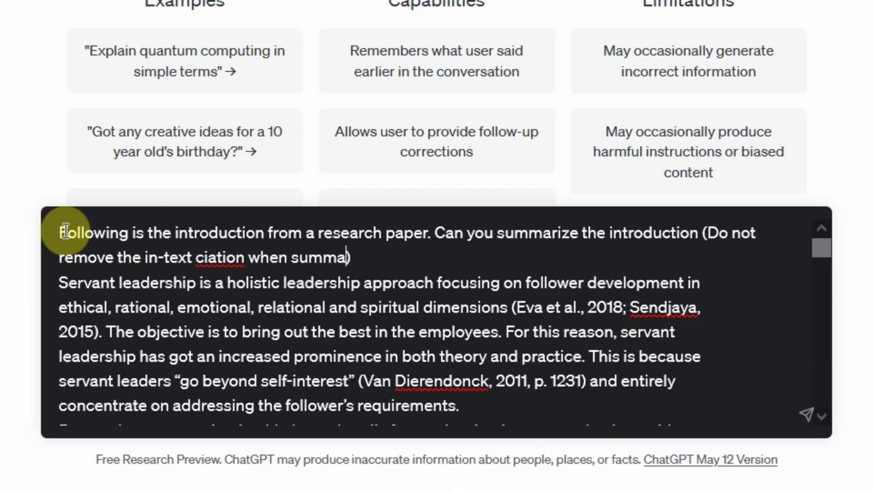
pyautogui.hotkey('ctrl', 'Left')
pyautogui.hotkey('ctrl', 'Left')
pyautogui.hotkey('ctrl', 'Left')
pyautogui.press('Right')
pyautogui.press('Right')
pyautogui.write('t')
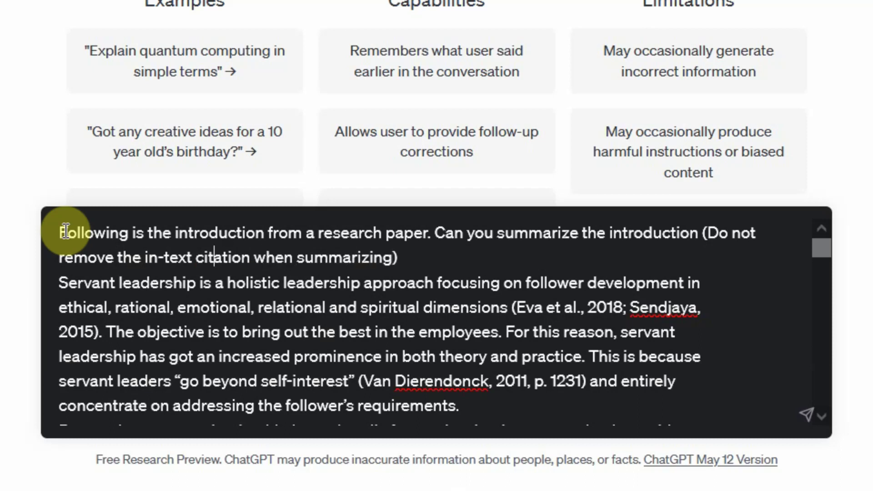
pyautogui.press('Right')
pyautogui.press('Right')
pyautogui.press('Right')
pyautogui.press('Right')
pyautogui.press('Right')
pyautogui.press('Right')
pyautogui.press('Right')
pyautogui.press('Right')
pyautogui.press('Right')
pyautogui.press('Right')
pyautogui.press('Right')
pyautogui.press('Right')
pyautogui.press('Right')
pyautogui.press('Right')
pyautogui.press('Right')
pyautogui.write('.')
pyautogui.hotkey('shift', 'Return')
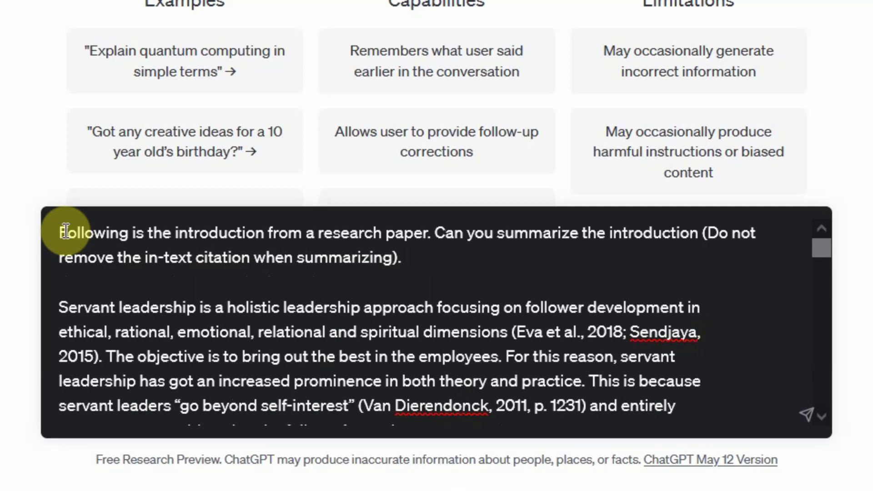
# Step: Review the summary, then draft 'You removed the references from the original text when summarizing…' as a follow-up
pyautogui.moveTo(59, 233); pyautogui.dragTo(401, 258)
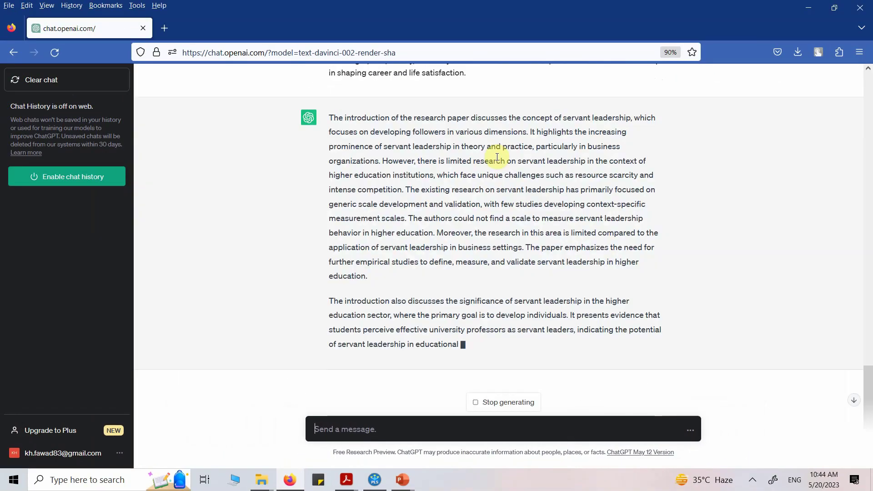
pyautogui.scroll(3, 489, 177)
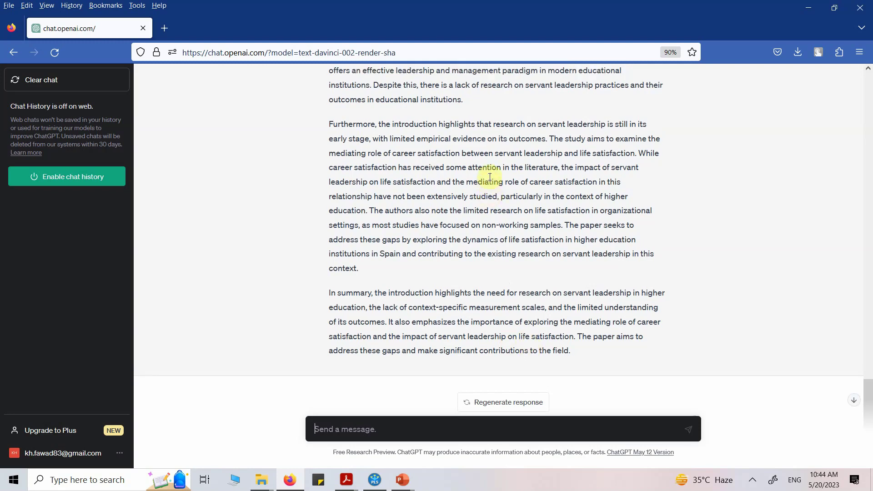
pyautogui.scroll(4, 490, 177)
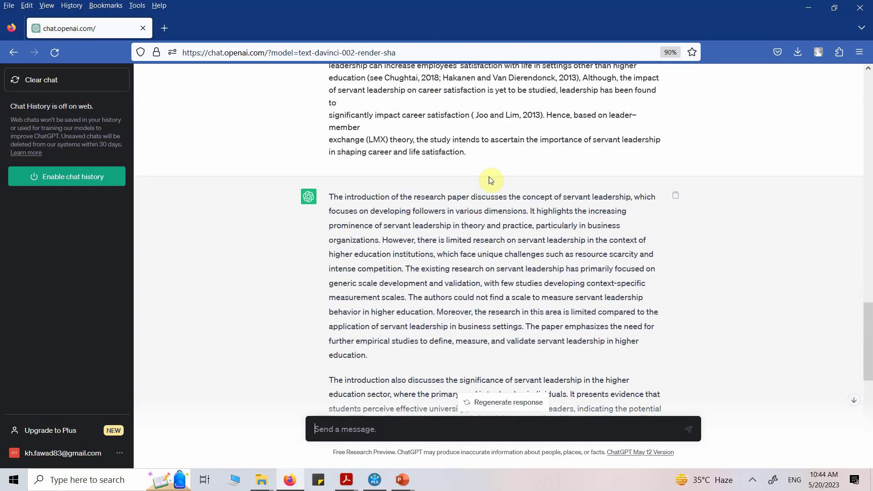
pyautogui.scroll(6, 482, 150)
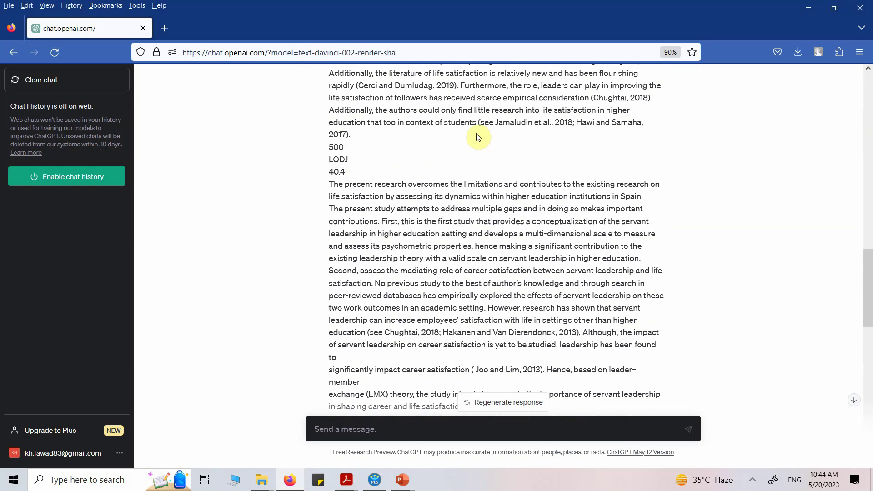
pyautogui.scroll(5, 480, 138)
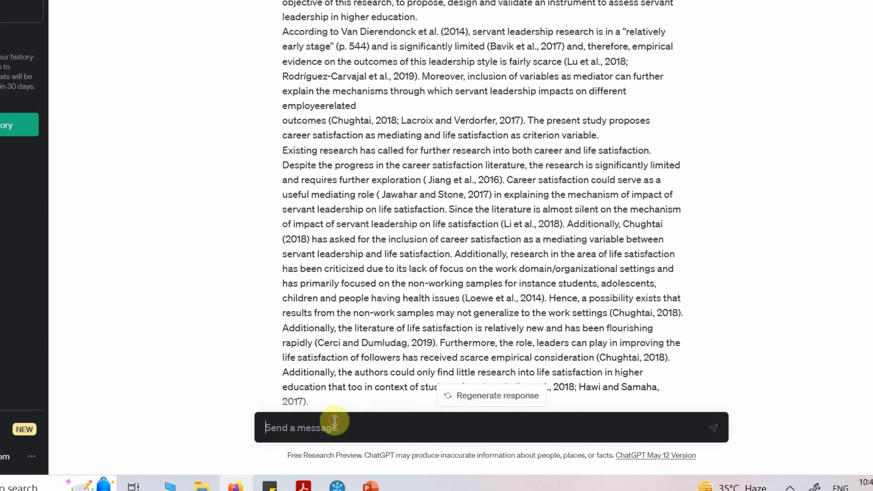
pyautogui.write('You re')
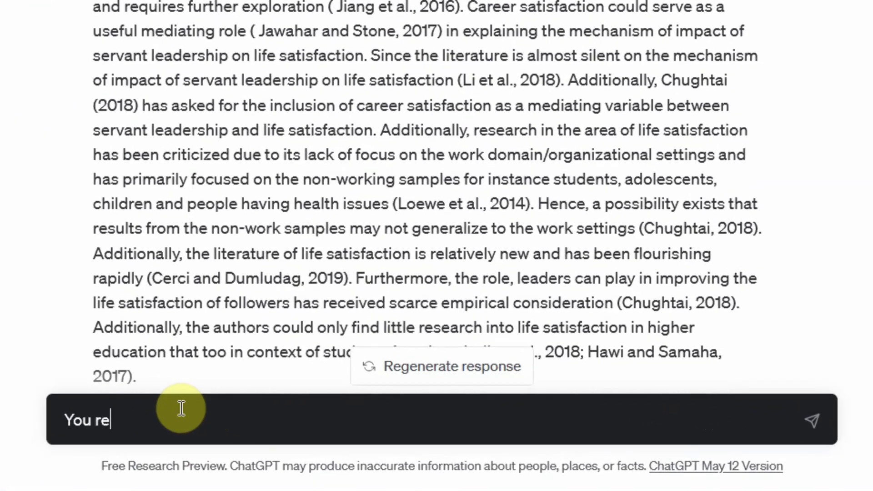
pyautogui.write('moved the refe')
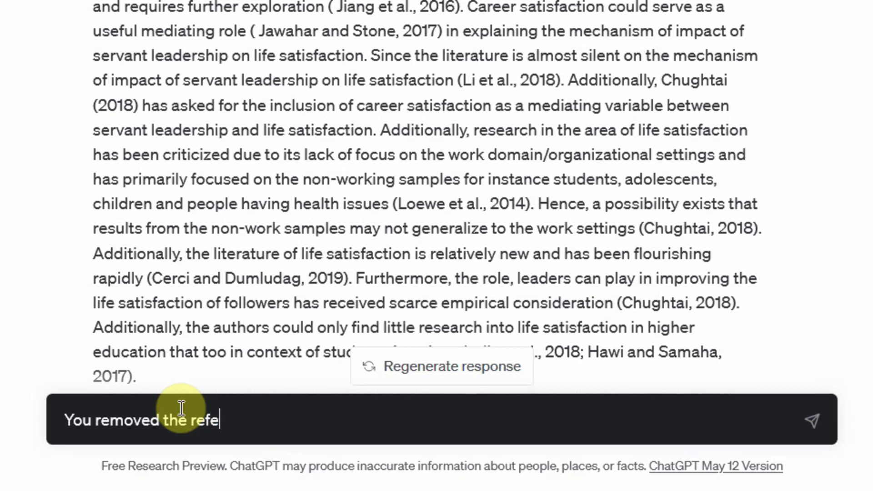
pyautogui.write('rences from the ')
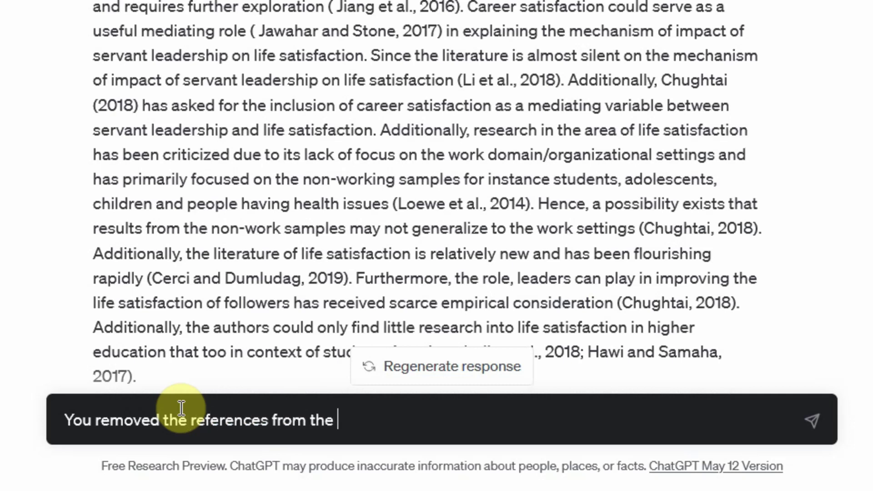
pyautogui.write('original te')
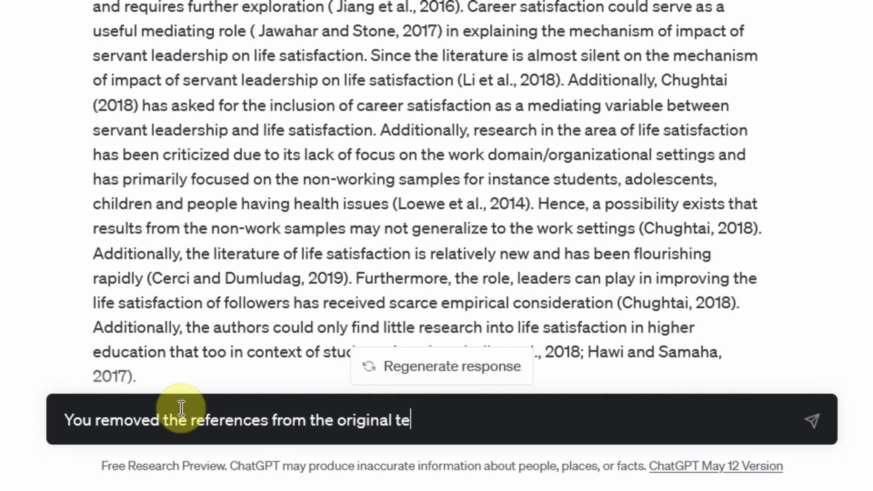
pyautogui.write('xt when summa')
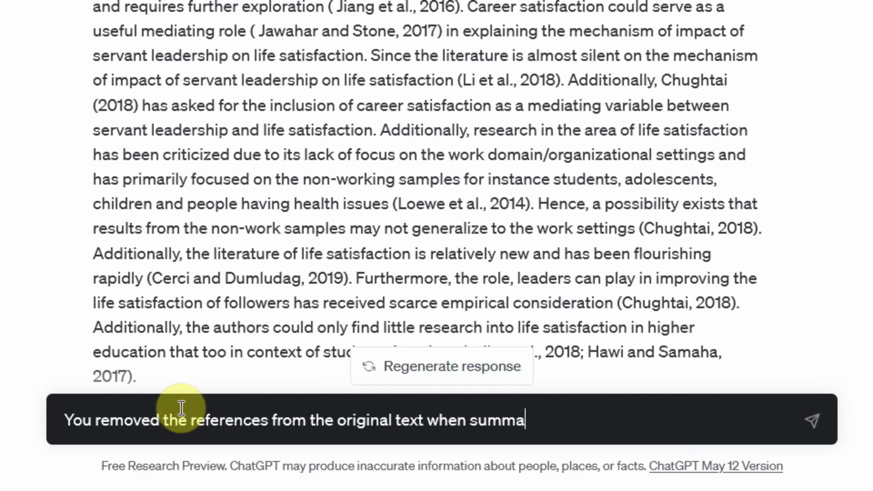
pyautogui.write('rizing ')
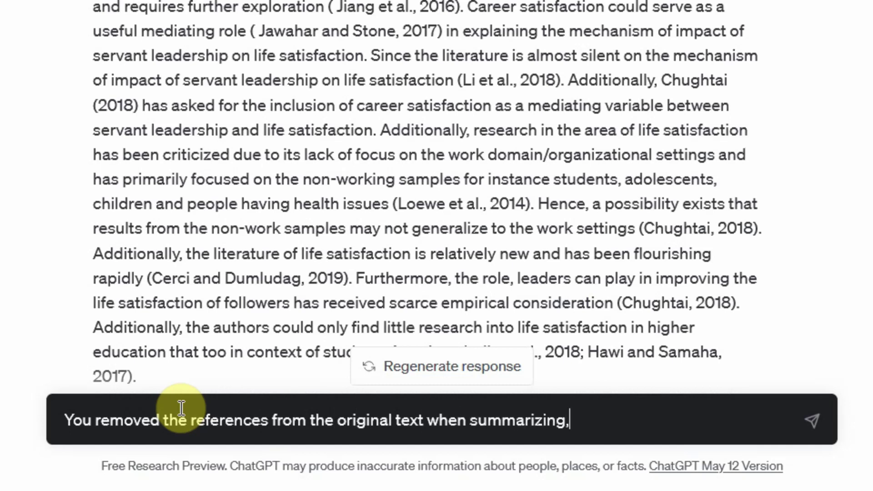
pyautogui.write(' can you put in ')
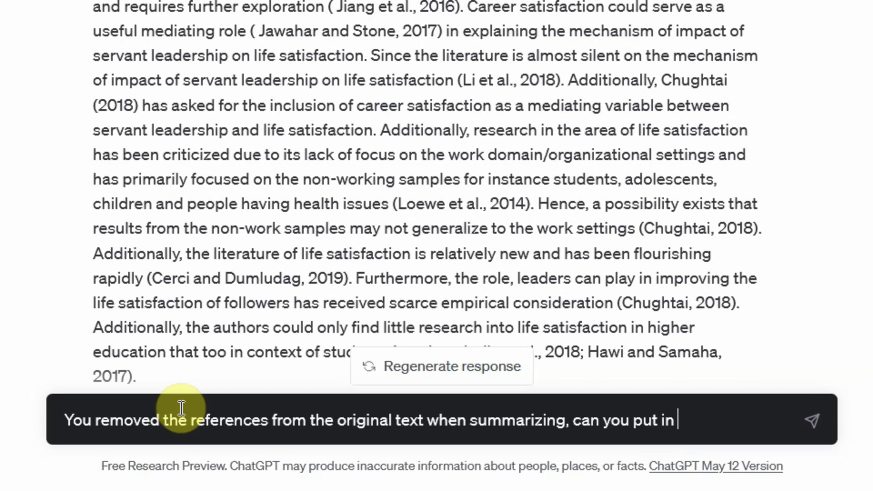
pyautogui.write('the referen')
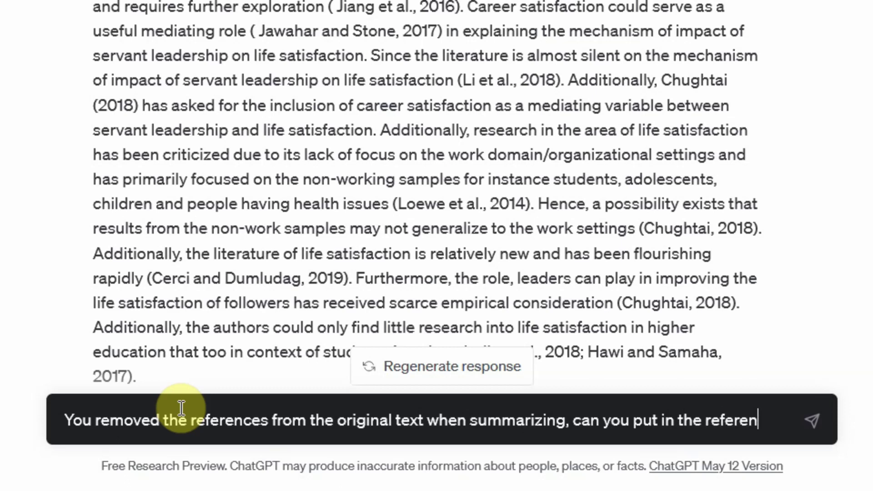
pyautogui.write('ce when su')
pyautogui.press('BackSpace')
pyautogui.press('BackSpace')
pyautogui.write('p')
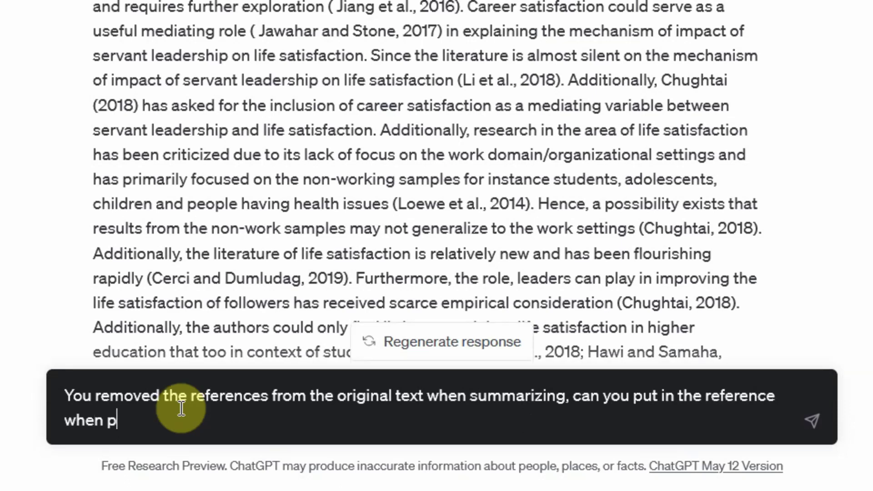
pyautogui.write('resenting the summ')
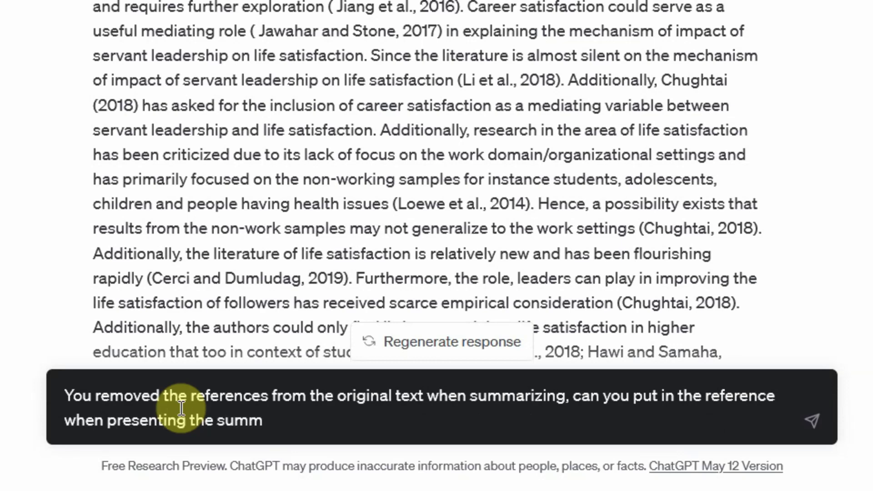
pyautogui.write('ary')
pyautogui.press('Return')
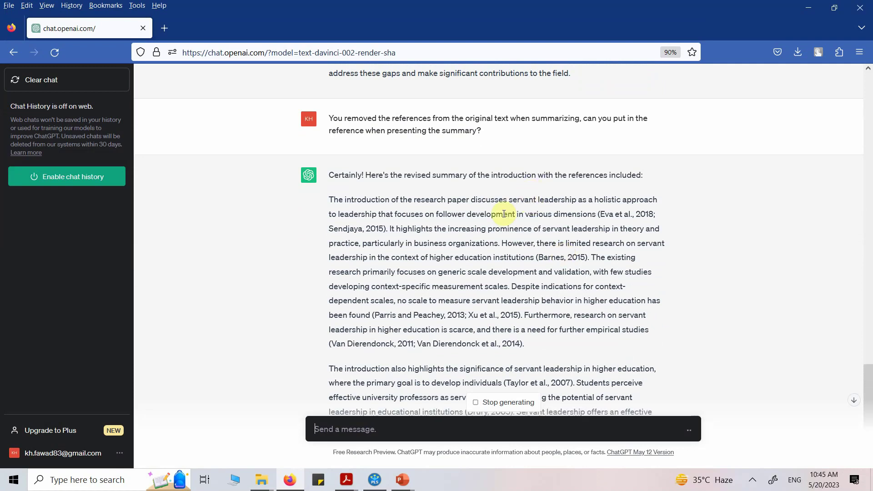
# Step: Scroll through the revised summary and its References list from Barnes (2015) onward
pyautogui.scroll(15, 473, 168)
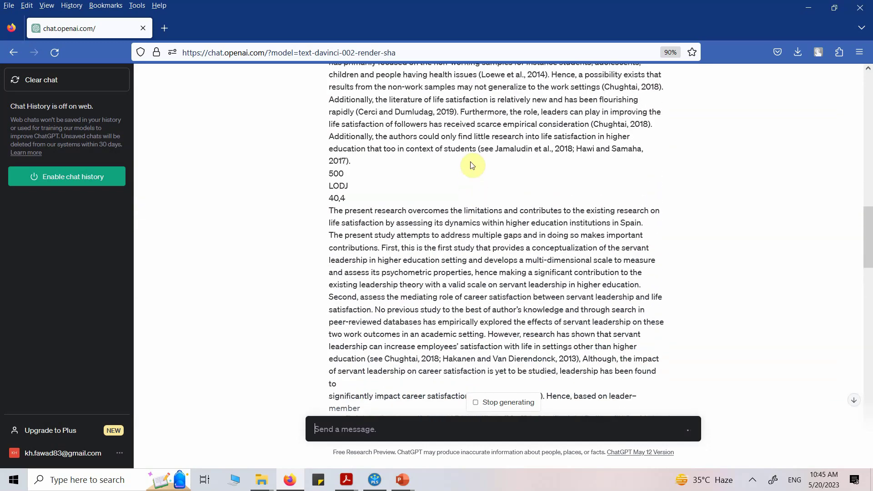
pyautogui.scroll(15, 473, 166)
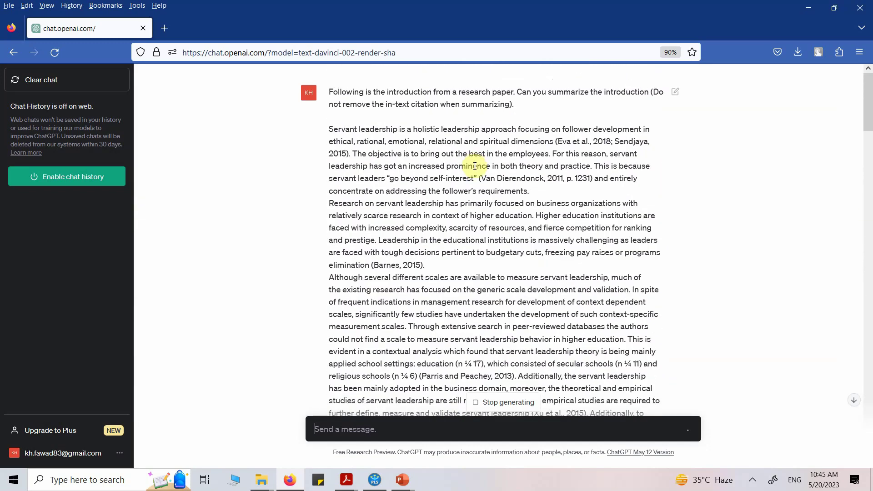
pyautogui.scroll(-3, 474, 166)
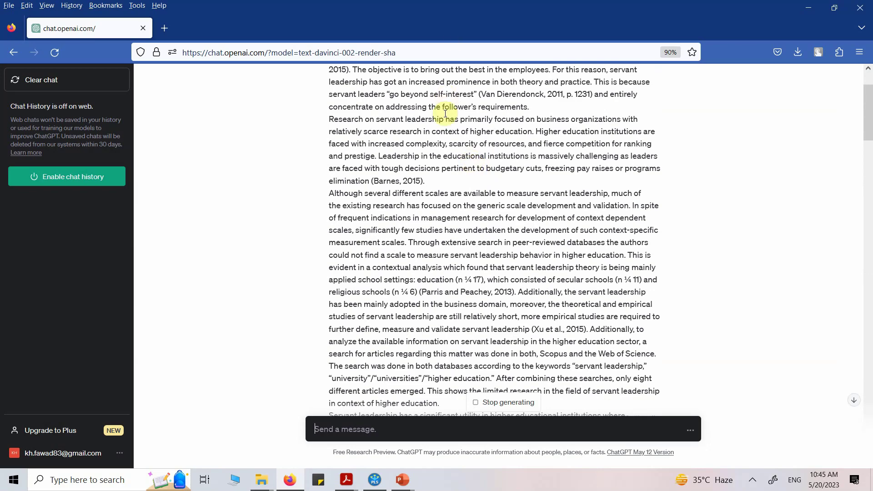
pyautogui.scroll(3, 304, 160)
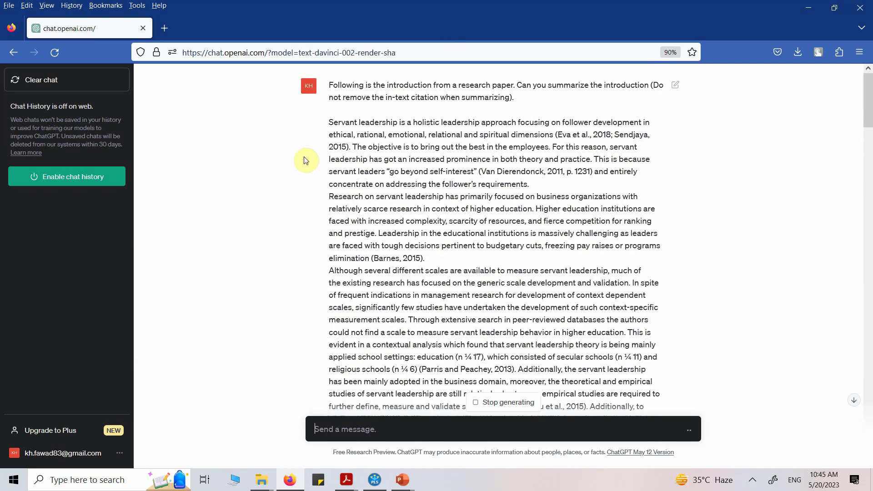
pyautogui.scroll(-20, 305, 160)
pyautogui.scroll(-15, 305, 160)
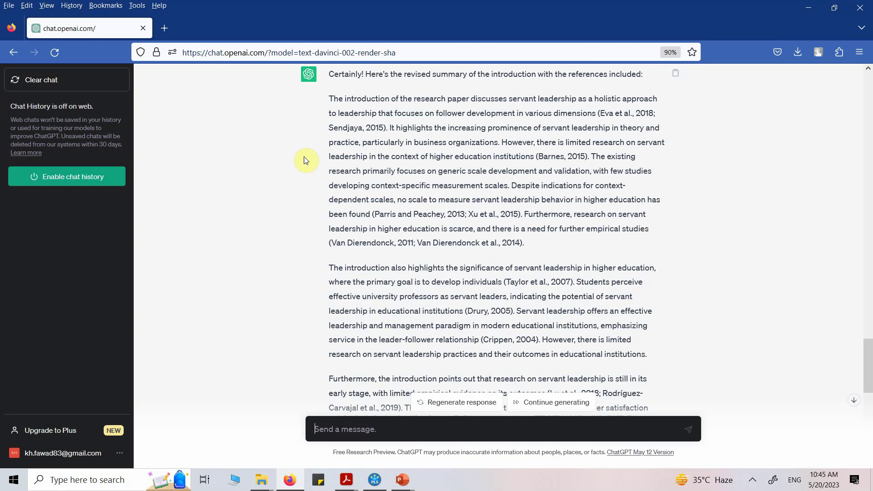
pyautogui.scroll(-10, 322, 289)
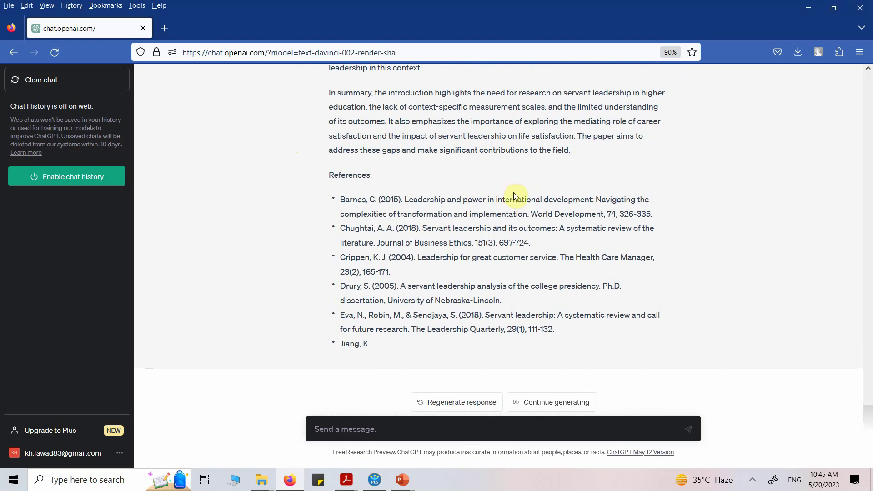
pyautogui.scroll(15, 514, 192)
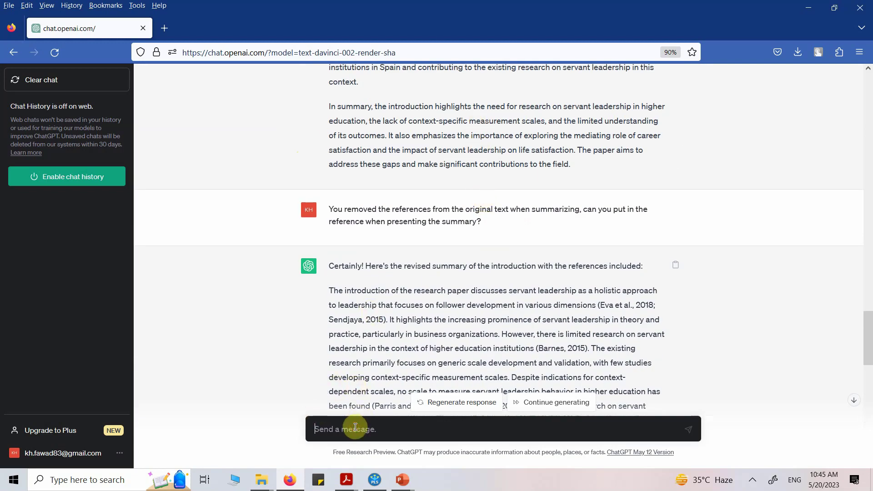
# Step: Send 'Can you extract the gaps presented in the following introduction from a research paper?' with the introduction pasted below
pyautogui.write('Can you extract the gaps present')
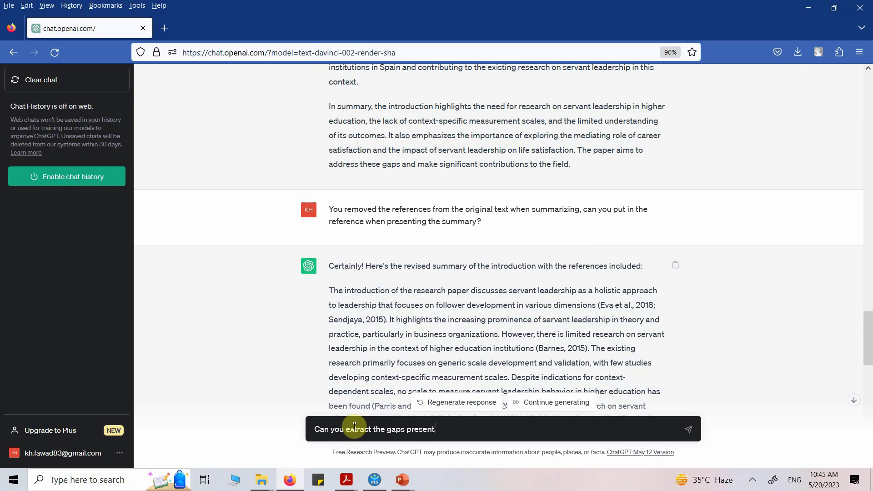
pyautogui.write('ed in the following introduction fr')
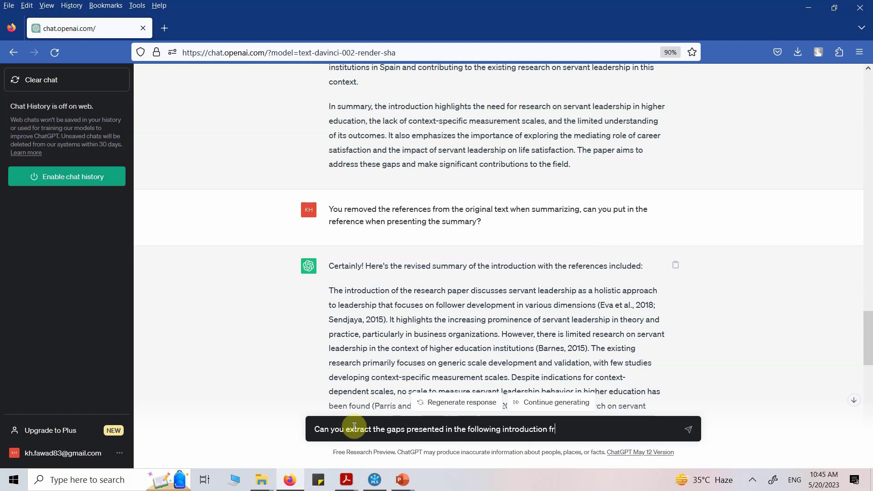
pyautogui.write('om a research paper')
pyautogui.write('?')
pyautogui.hotkey('shift', 'Return')
pyautogui.hotkey('shift', 'Return')
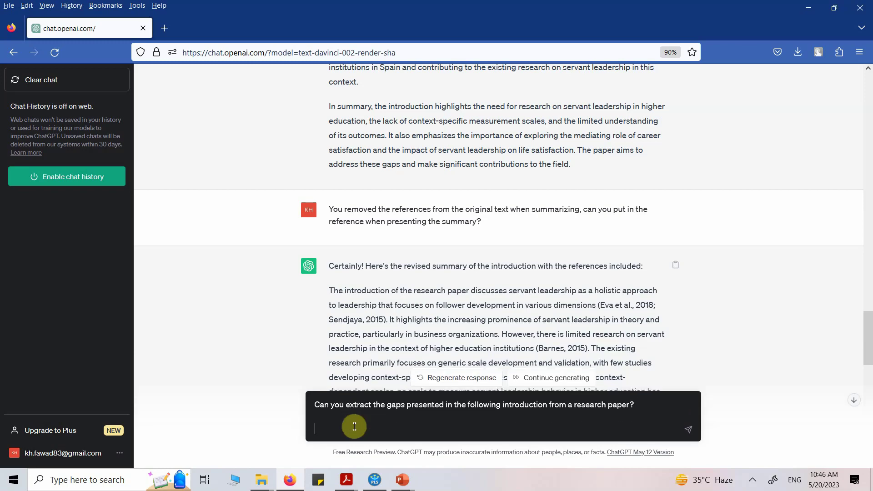
pyautogui.hotkey('ctrl', 'v')
pyautogui.press('Return')
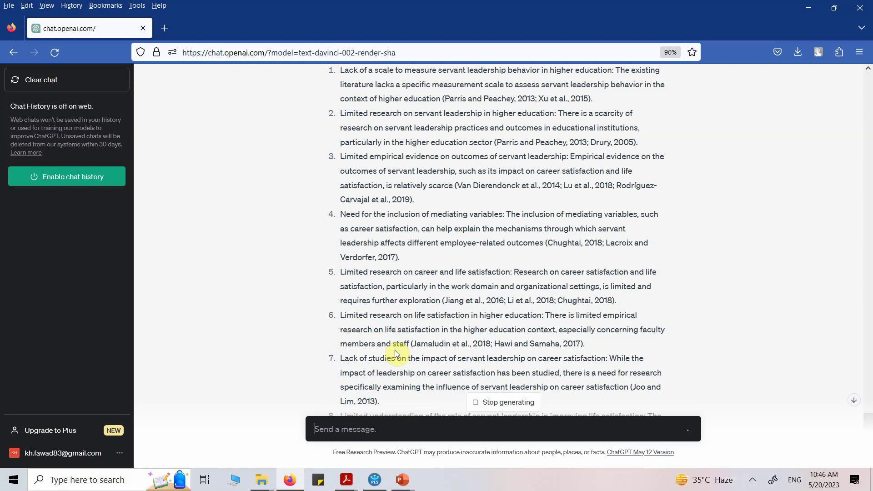
# Step: Stop ChatGPT's reply to the gaps request while it is still generating
pyautogui.click(502, 401)
pyautogui.click(511, 403)
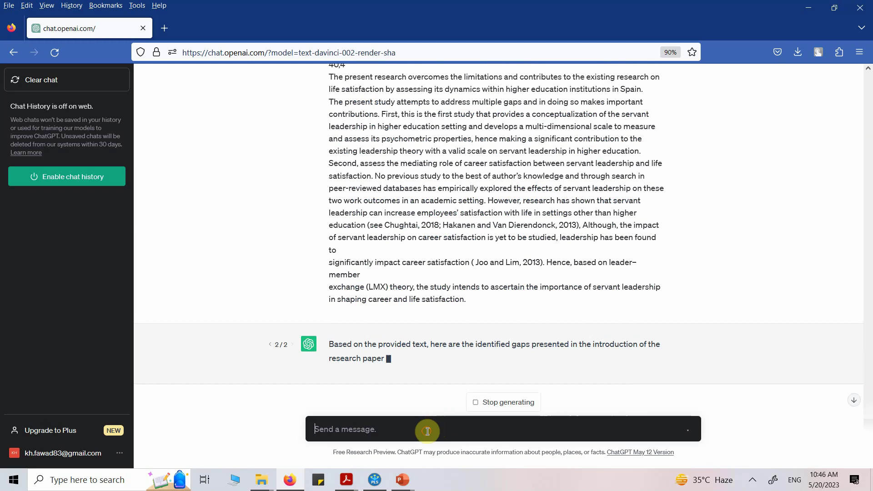
pyautogui.click(489, 404)
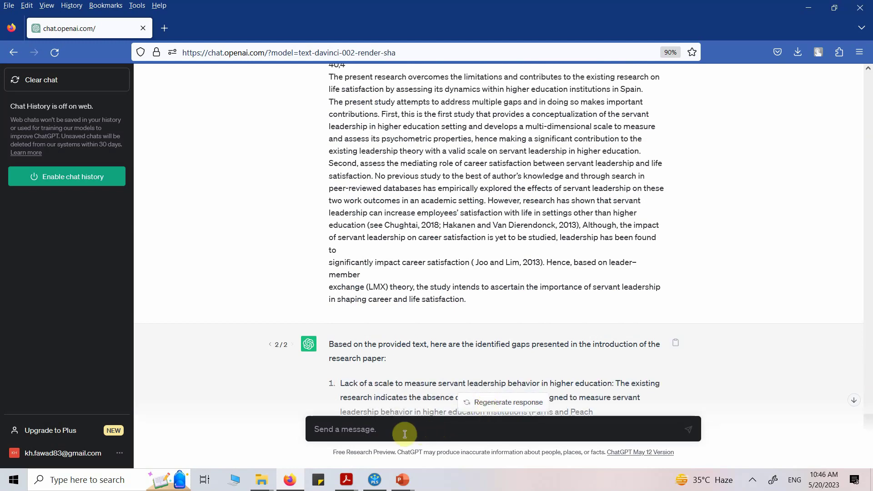
# Step: Send 'Can you identify the contributions from the following introduction.' with the introduction pasted below
pyautogui.click(389, 432)
pyautogui.write('Can you identify')
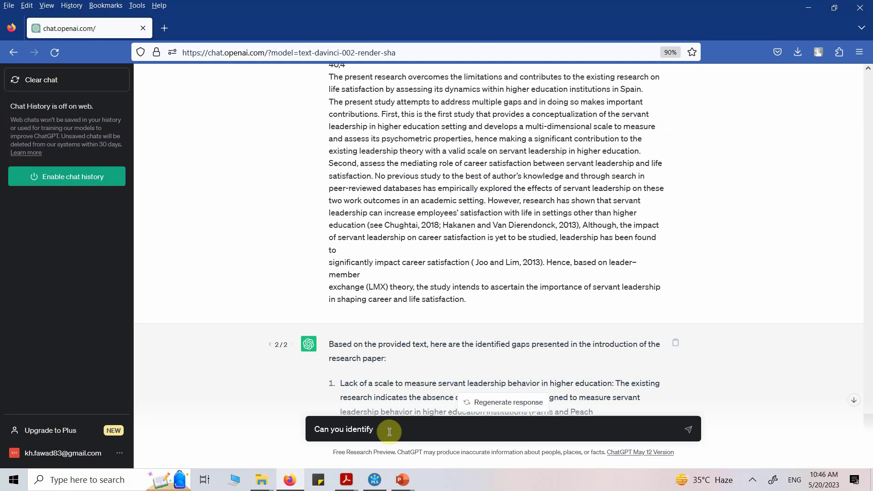
pyautogui.write(' the contributions from the following in')
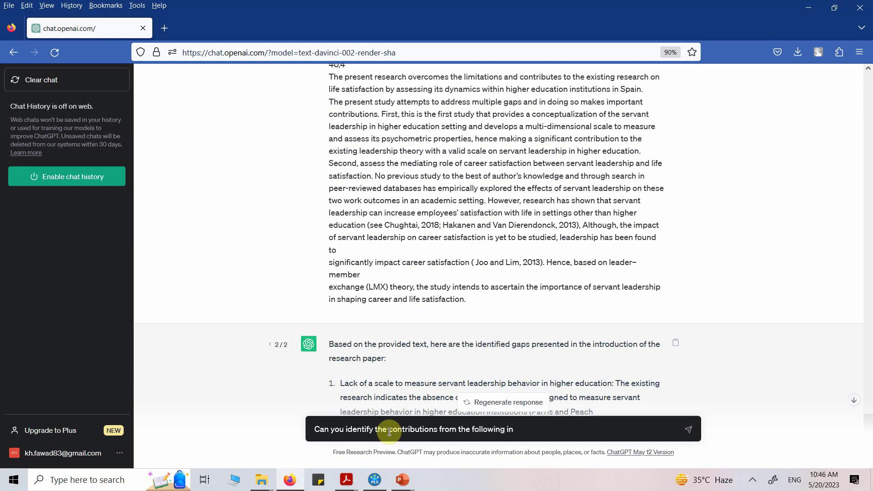
pyautogui.write('troduction.')
pyautogui.hotkey('shift', 'Return')
pyautogui.hotkey('shift', 'Return')
pyautogui.hotkey('ctrl', 'v')
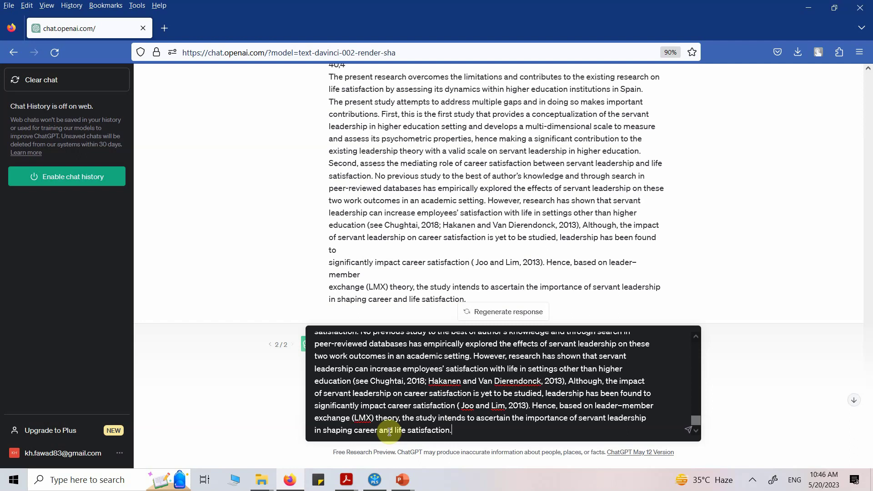
pyautogui.press('Return')
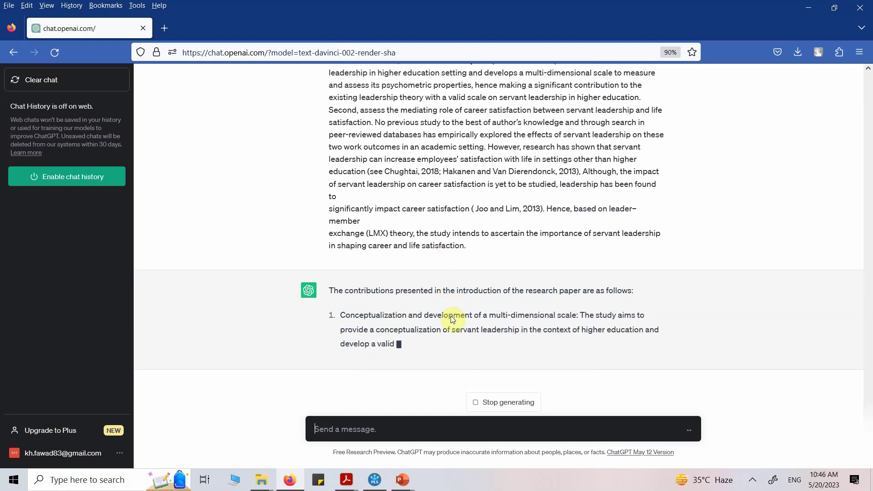
# Step: Scroll through the finished reply listing four contributions and the Overall summary paragraph
pyautogui.scroll(15, 460, 93)
pyautogui.scroll(3, 461, 92)
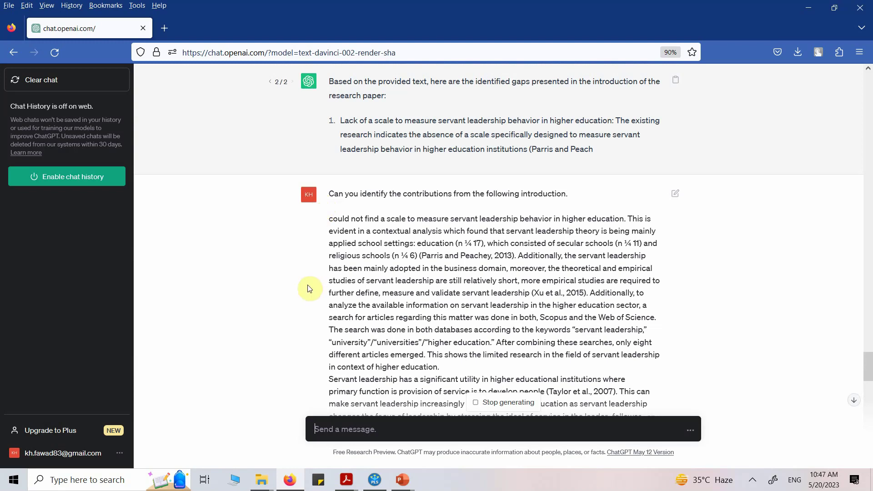
pyautogui.scroll(-5, 310, 289)
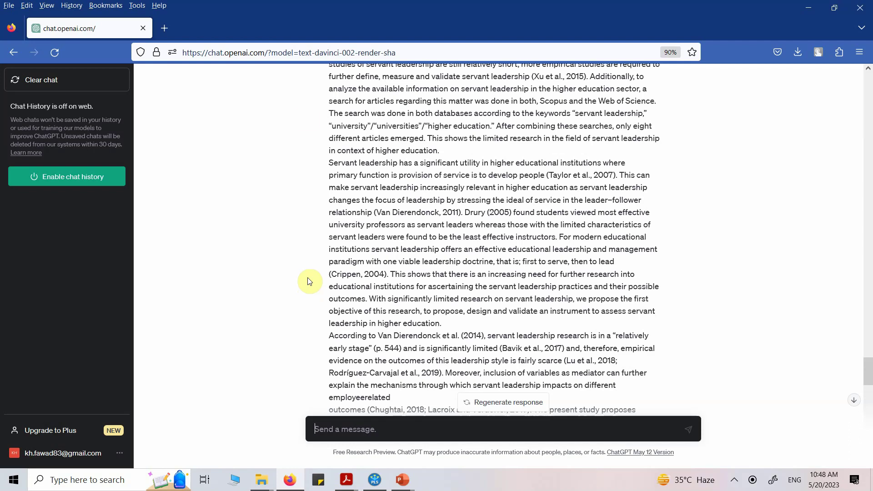
pyautogui.scroll(-10, 283, 197)
pyautogui.scroll(-10, 282, 199)
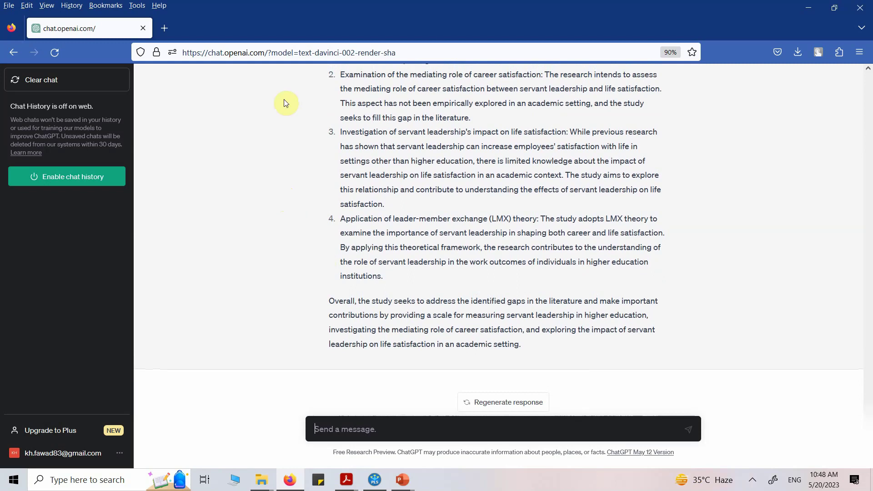
pyautogui.scroll(5, 284, 96)
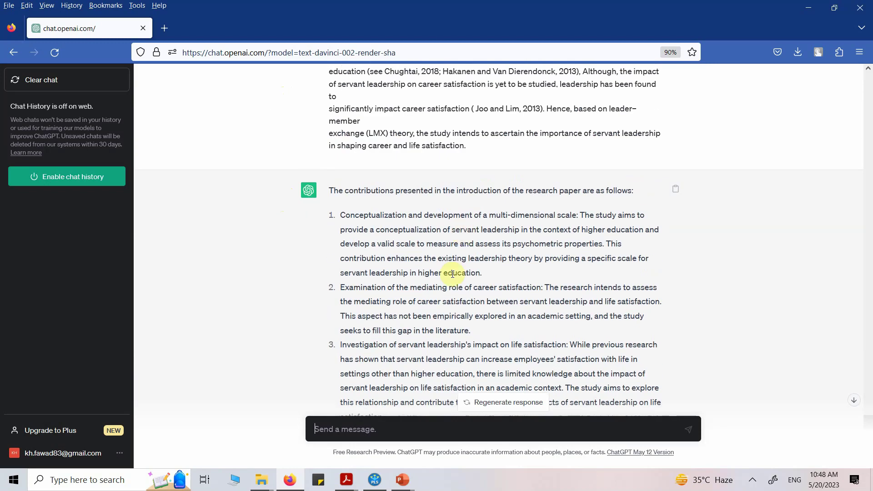
# Step: Type 'Can you identify the theory used in this study from the following introduction', correcting 'Den' to 'Can'
pyautogui.write('Den yo uidentify the th')
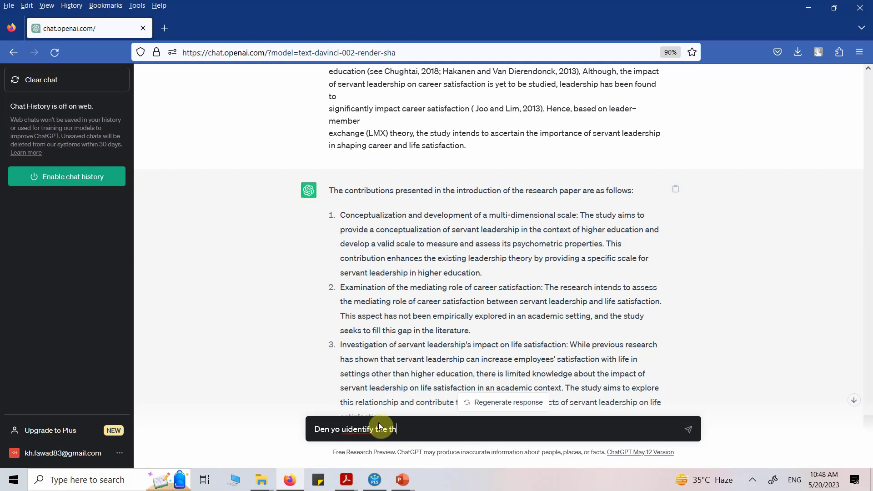
pyautogui.write('eory used')
pyautogui.press('BackSpace')
pyautogui.press('BackSpace')
pyautogui.press('BackSpace')
pyautogui.write('sed in this study from the ')
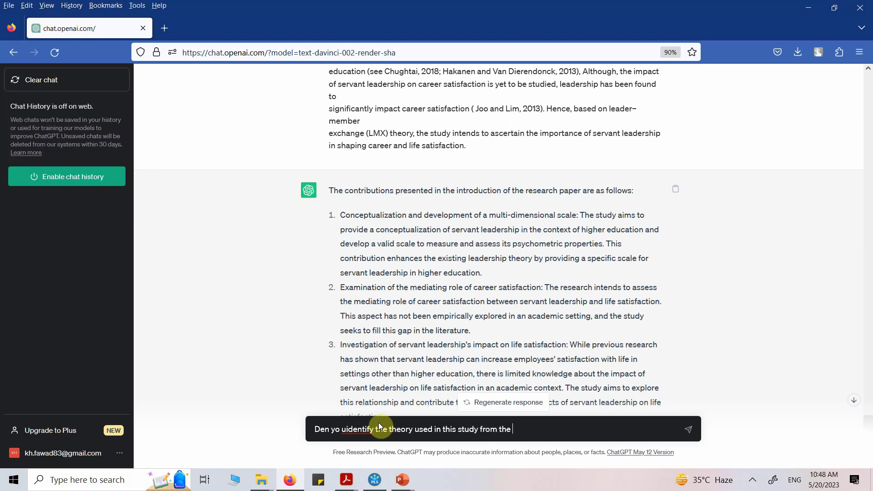
pyautogui.write('following introduction')
pyautogui.hotkey('shift', 'Return')
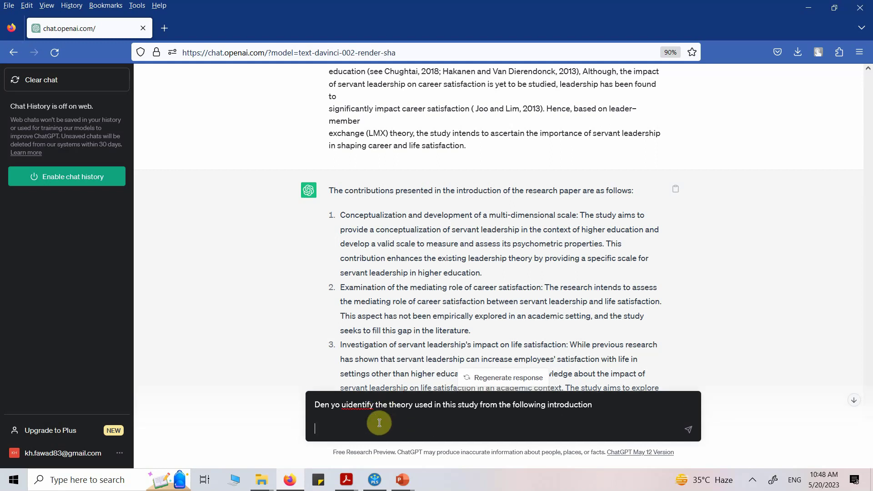
pyautogui.click(345, 405)
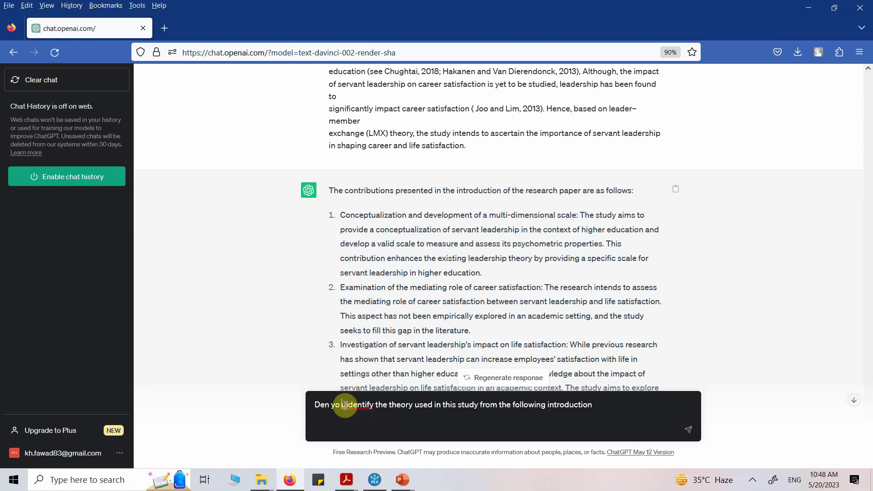
pyautogui.press('Right')
pyautogui.press('Home')
pyautogui.hotkey('shift', 'Right')
pyautogui.hotkey('shift', 'Right')
pyautogui.hotkey('shift', 'Right')
pyautogui.write('Can')
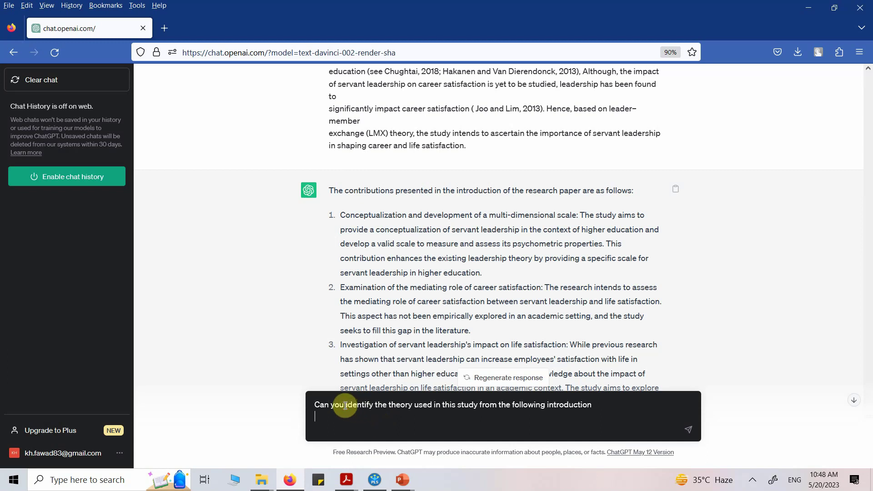
# Step: Paste the introduction below the theory question and send it
pyautogui.hotkey('ctrl', 'End')
pyautogui.hotkey('shift', 'Return')
pyautogui.hotkey('ctrl', 'v')
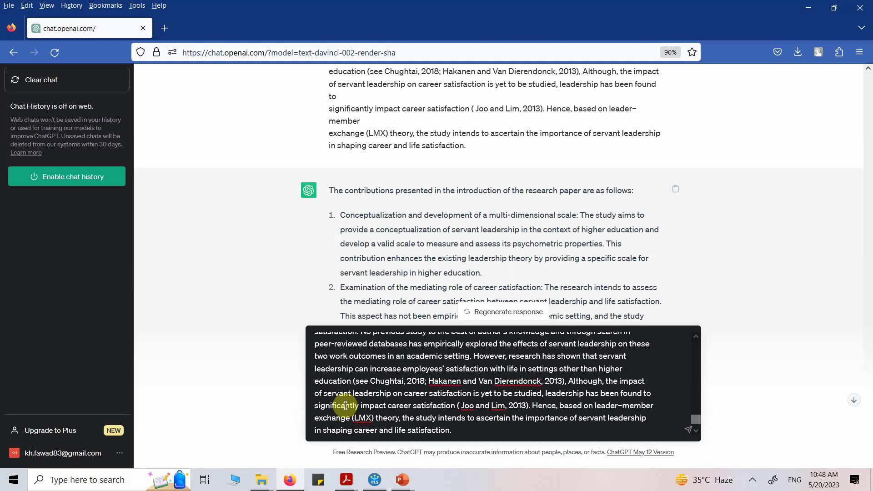
pyautogui.press('Return')
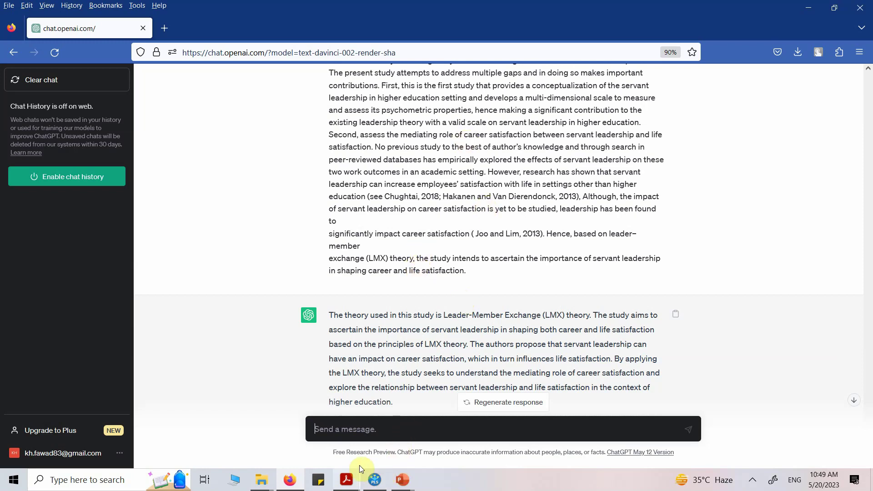
# Step: Select the 2019 paper's 'The present study attempts…' paragraph through 'life satisfaction.' in Acrobat, then return to ChatGPT
pyautogui.moveTo(350, 478)
pyautogui.click(267, 443)
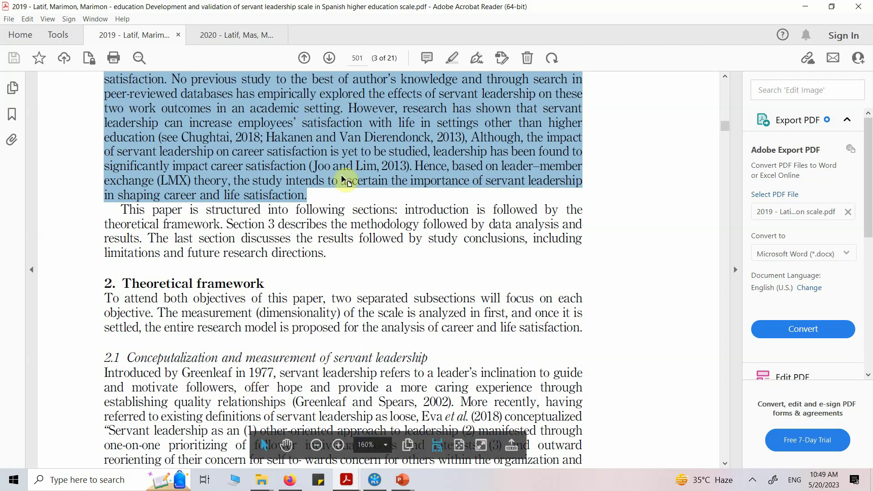
pyautogui.click(638, 210)
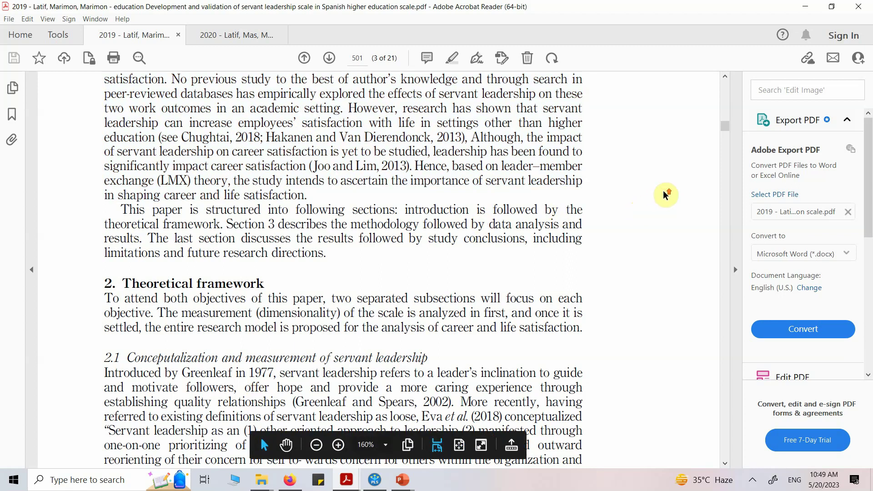
pyautogui.scroll(4, 665, 194)
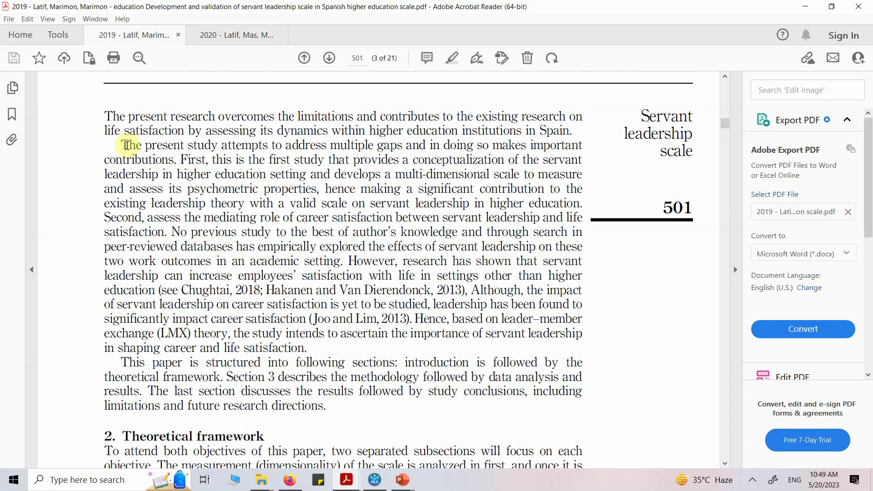
pyautogui.moveTo(123, 145); pyautogui.dragTo(313, 347)
pyautogui.click(133, 161)
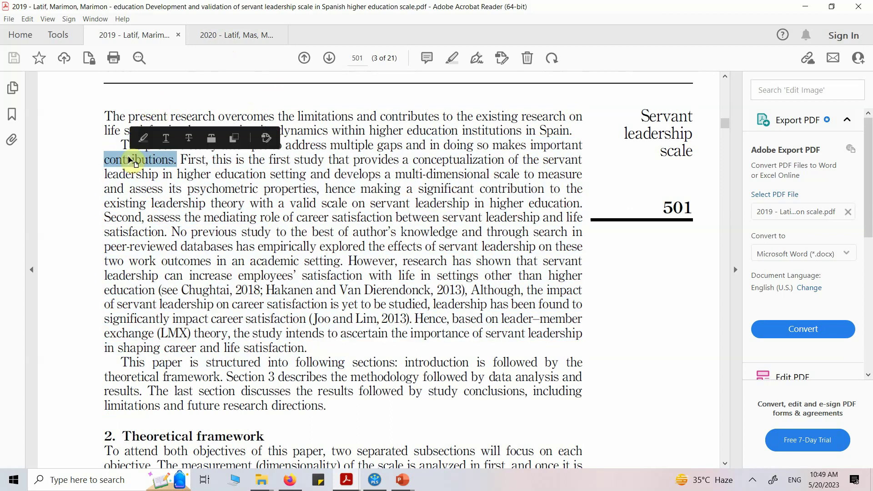
pyautogui.doubleClick(120, 145)
pyautogui.click(113, 144)
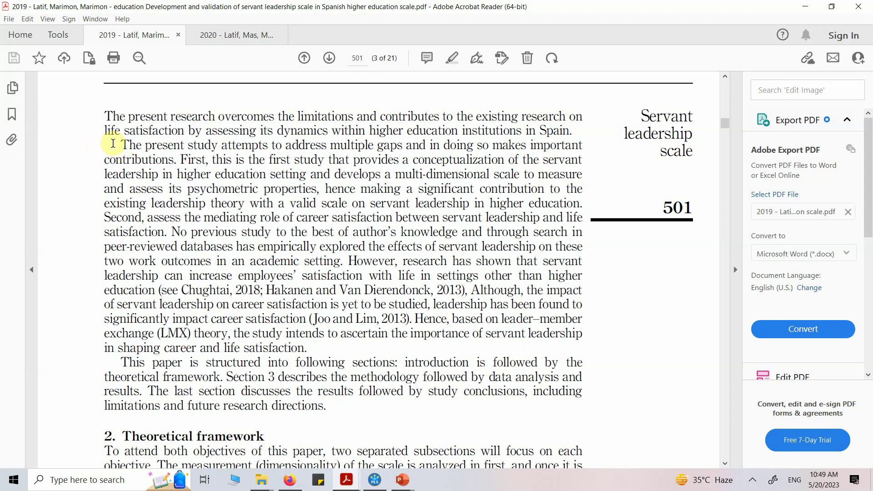
pyautogui.moveTo(123, 145); pyautogui.dragTo(308, 346)
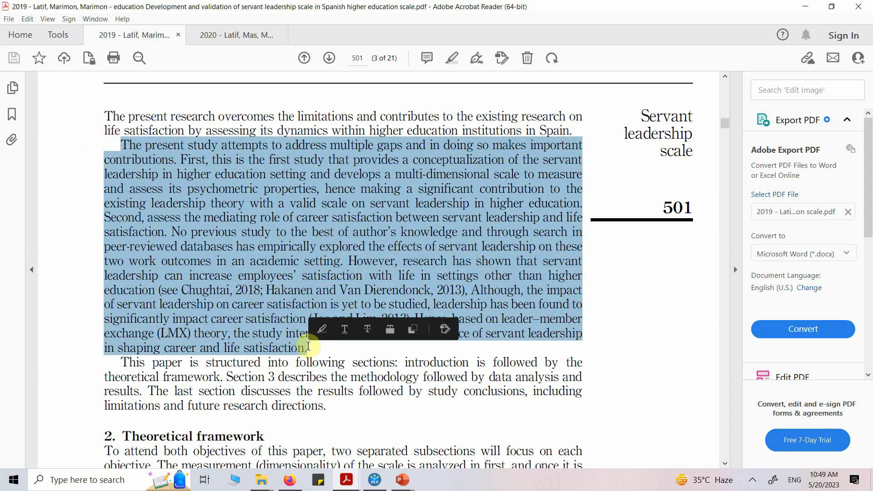
pyautogui.click(296, 482)
# Step: Paste the 2019 paragraph into the message, then select the 2020 paper's 'The research aims…' contributions paragraph
pyautogui.write('The present study attempts to address multiple gaps and in doing so makes important contributions. First, this is the first study that provides a conceptualization of the servant leadership in higher education setting and develops a multi-dimensional scale to measure and assess its psychometric properties, hence making a significant contribution to the existing leadership theory with a valid scale on servant leadership in higher education. Second, assess the mediating role of career satisfaction between servant leadership and life satisfaction. No previous study to the best of author’s knowledge and through search in peer-reviewed databases has empirically explored the effects of servant leadership on these two work outcomes in an academic setting. However, research has shown that servant leadership can increase employees’ satisfaction with life in settings other than higher education (see Chughtai, 2018; Hakanen and Van Dierendonck, 2013), Although, the impact of servant leadership on career satisfaction is yet to be studied, leadership has been found to significantly impact career satisfaction ( Joo and Lim, 2013). Hence, based on leader–member exchange (LMX) theory, the study intends to ascertain the importance of servant leadership in shaping career and life satisfaction.')
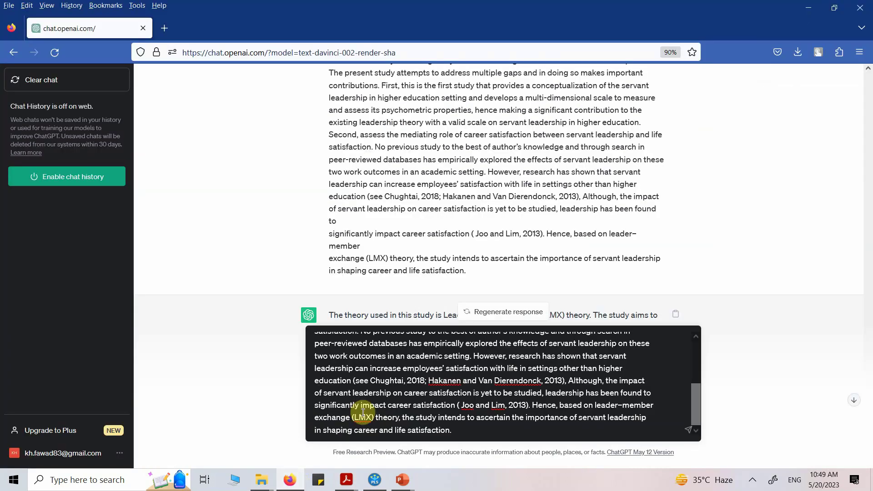
pyautogui.click(346, 479)
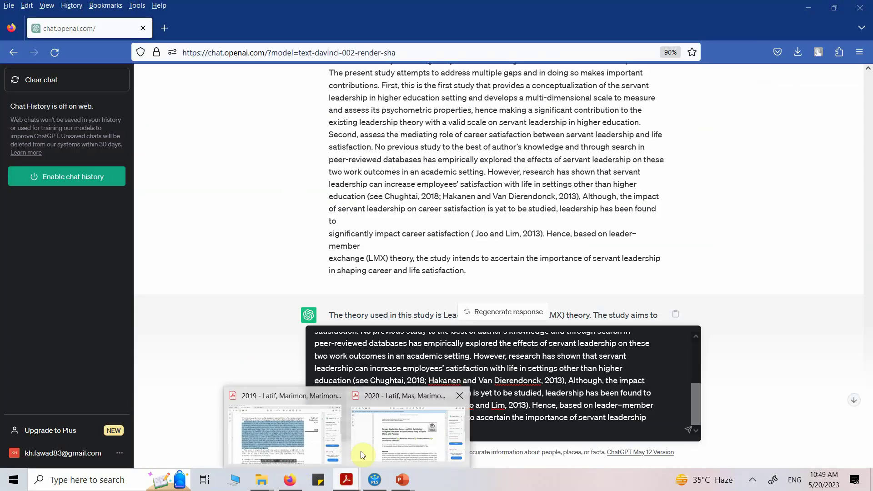
pyautogui.scroll(-3, 208, 292)
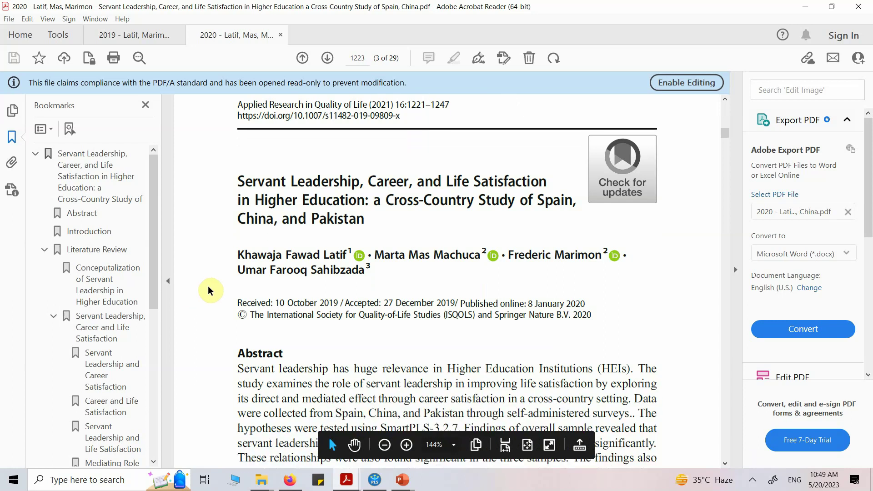
pyautogui.scroll(-3, 209, 291)
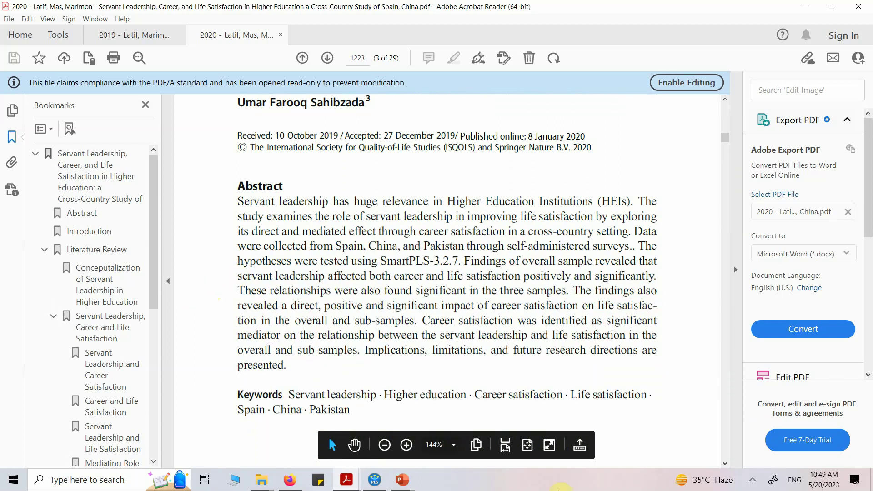
pyautogui.click(505, 445)
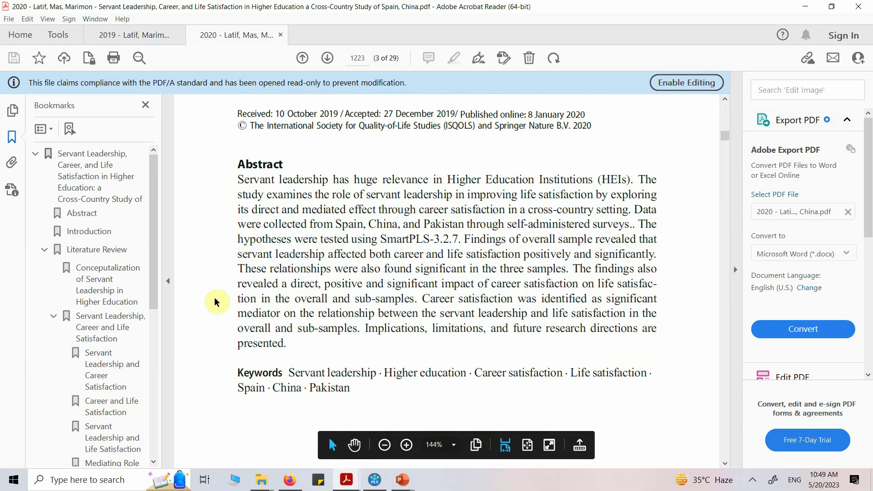
pyautogui.scroll(-5, 217, 300)
pyautogui.scroll(-15, 217, 300)
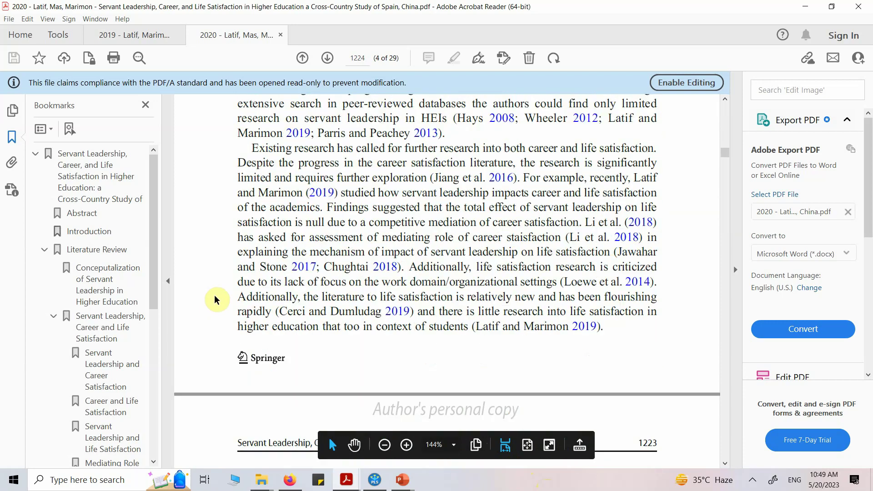
pyautogui.scroll(-6, 216, 300)
pyautogui.scroll(-5, 217, 300)
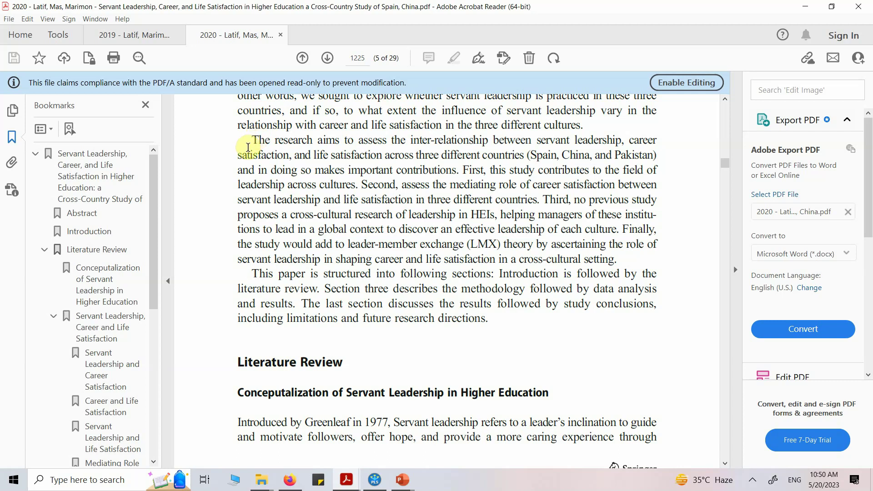
pyautogui.moveTo(253, 141); pyautogui.dragTo(585, 256)
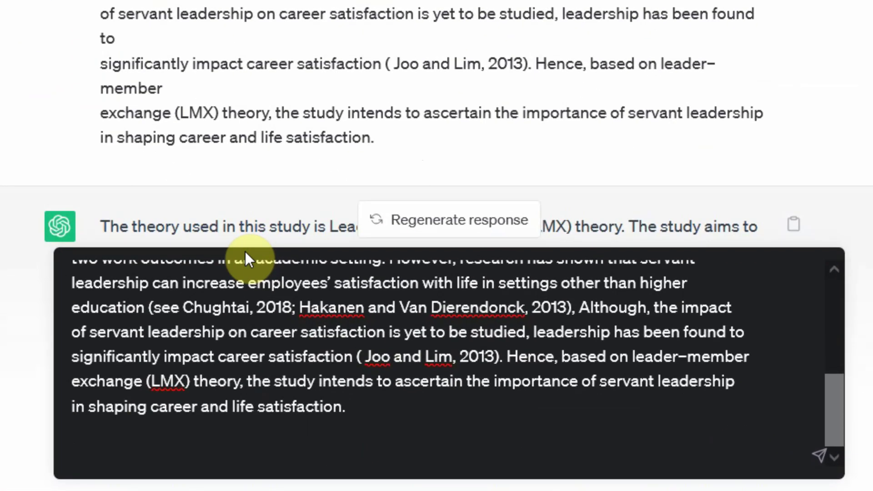
# Step: Add a 'Contribution of Paper 2' heading with Paper 2's contributions pasted beneath it
pyautogui.write('Contributuoin')
pyautogui.press('BackSpace')
pyautogui.press('BackSpace')
pyautogui.press('BackSpace')
pyautogui.press('BackSpace')
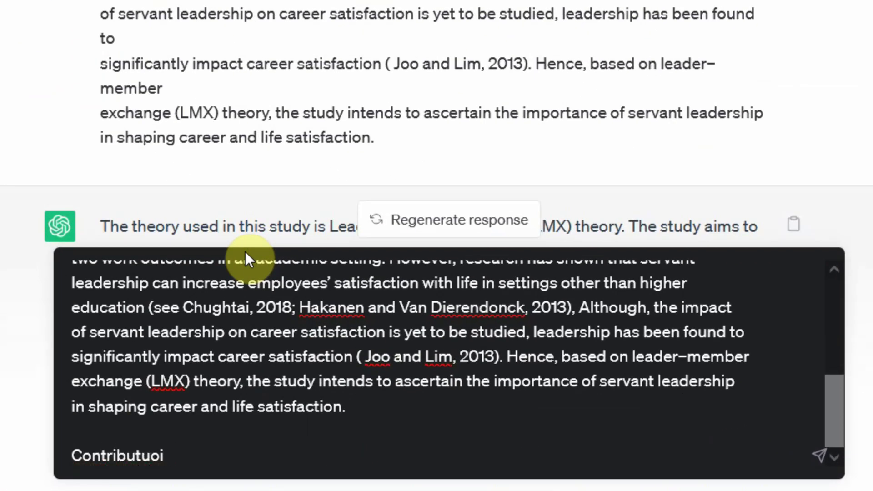
pyautogui.write('ion of Paper 2')
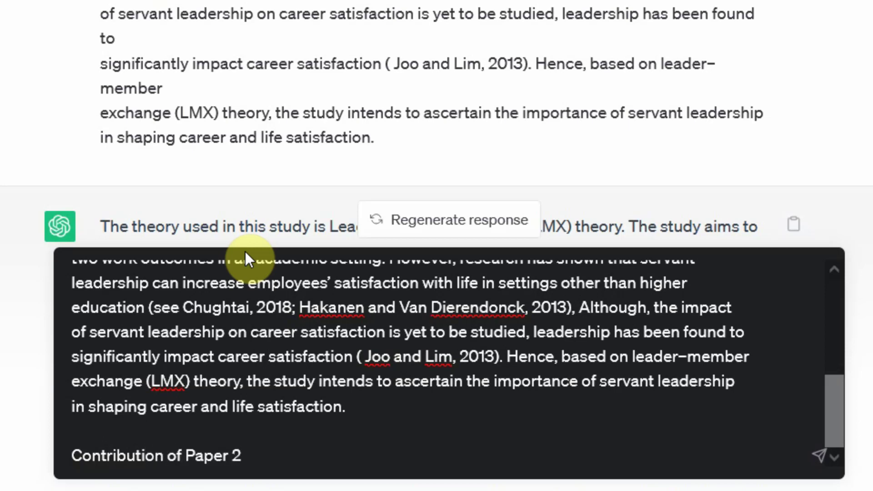
pyautogui.hotkey('shift', 'Return')
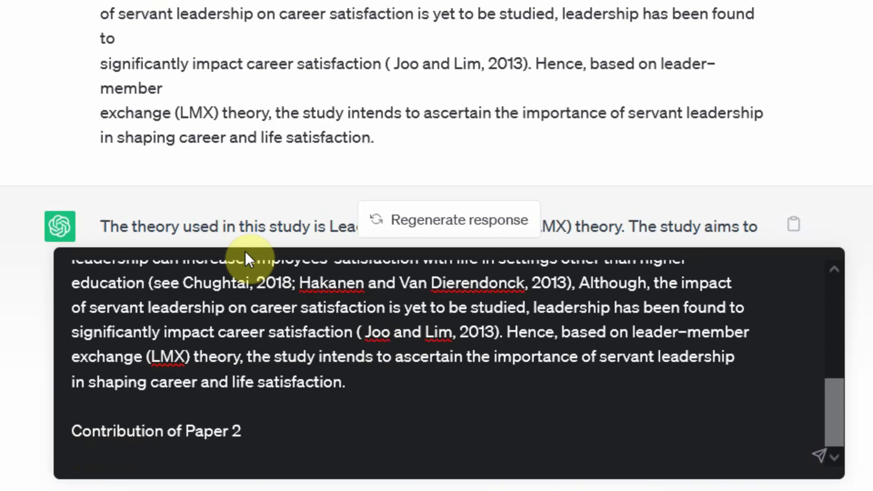
pyautogui.write('The research aims to assess the inter-relationship between servant leadership, career satisfaction, and life satisfaction across three different countries (Spain, China, and Pakistan) and in doing so makes important contributions. First, this study contributes to the field of leadership across cultures. Second, assess the mediating role of career satisfaction between servant leadership and life satisfaction in three different countries. Third, no previous study proposes a cross-cultural research of leadership in HEIs, helping managers of these institutions to lead in a global context to discover an effective leadership of each culture. Finally, the study would add to leader-member exchange (LMX) theory by ascertaining the role of servant leadership in shaping career and life satisfaction in a cross-cultural setting.')
# Step: Insert a 'Contribution of Paper 1' heading above the first paper's text at the top
pyautogui.press('Up')
pyautogui.press('Up')
pyautogui.press('Up')
pyautogui.press('Up')
pyautogui.press('Up')
pyautogui.press('Up')
pyautogui.press('Up')
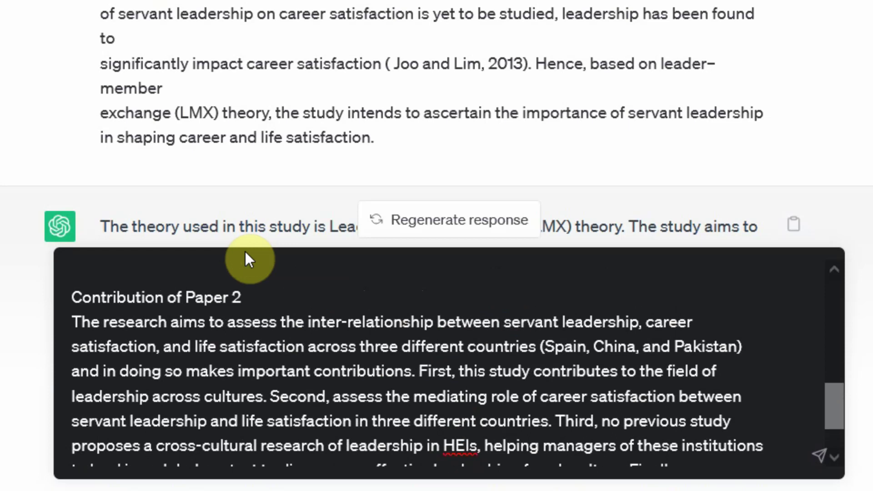
pyautogui.hotkey('shift', 'Home')
pyautogui.hotkey('ctrl', 'c')
pyautogui.press('Up')
pyautogui.press('Up')
pyautogui.press('Up')
pyautogui.press('Up')
pyautogui.press('Up')
pyautogui.press('Up')
pyautogui.press('Up')
pyautogui.press('Up')
pyautogui.press('Up')
pyautogui.press('Up')
pyautogui.press('Up')
pyautogui.press('Up')
pyautogui.press('Up')
pyautogui.press('Up')
pyautogui.press('Up')
pyautogui.press('Up')
pyautogui.hotkey('shift', 'Return')
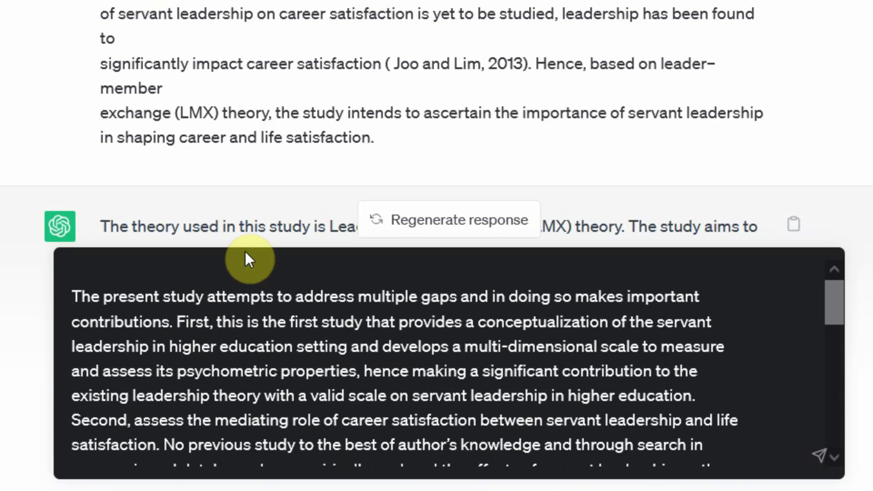
pyautogui.hotkey('ctrl', 'v')
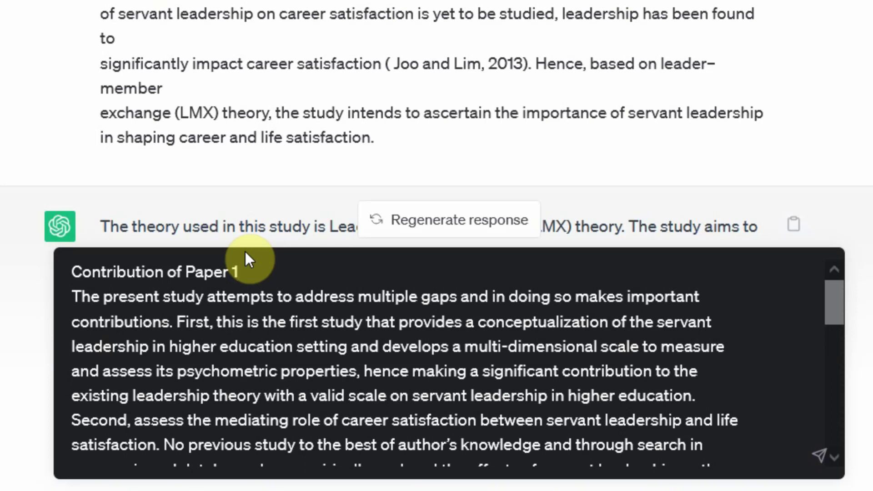
pyautogui.hotkey('shift', 'Return')
pyautogui.press('Up')
# Step: Type the request asking ChatGPT to identify similarities and differences in the two papers' contributions
pyautogui.write('Fol')
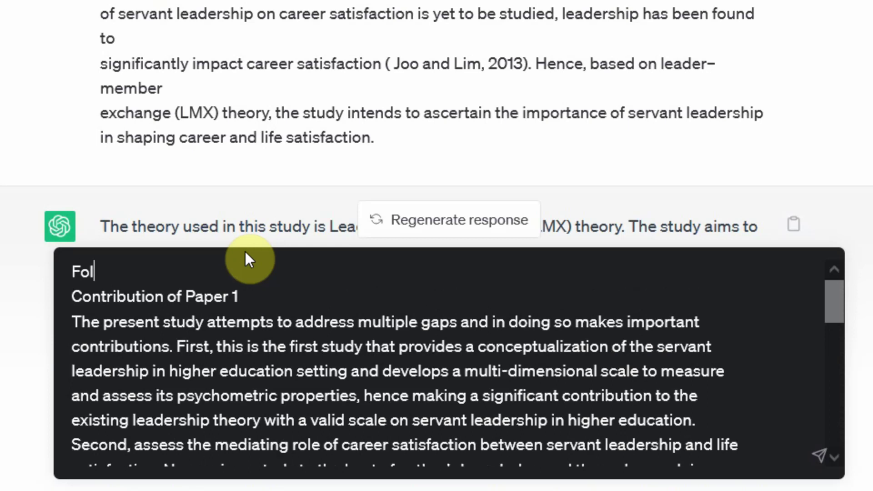
pyautogui.write('lowing are the co')
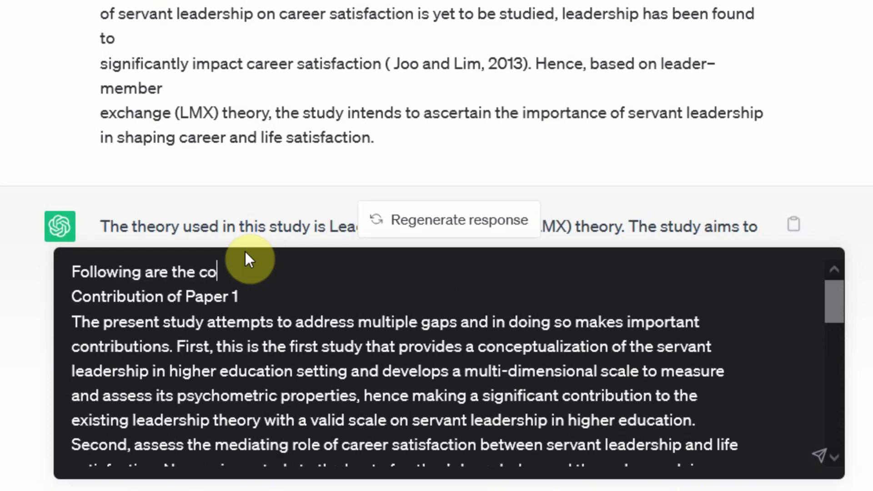
pyautogui.write('ntributions of ')
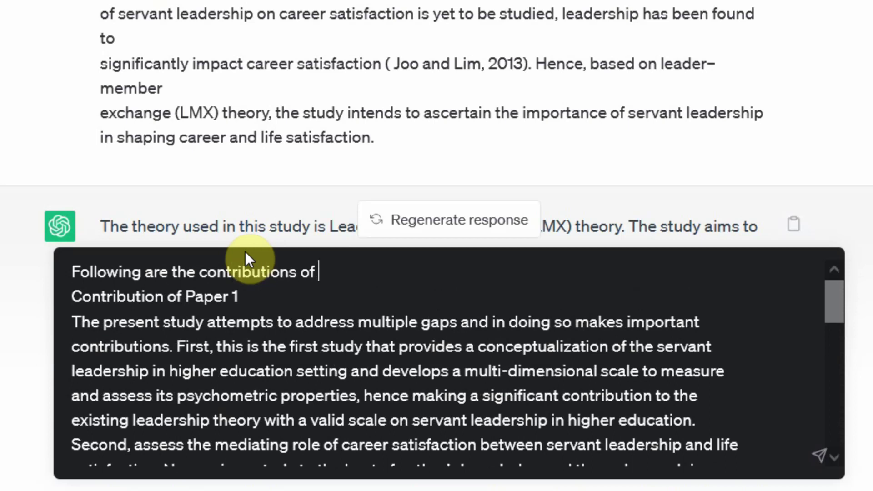
pyautogui.write('two papers,')
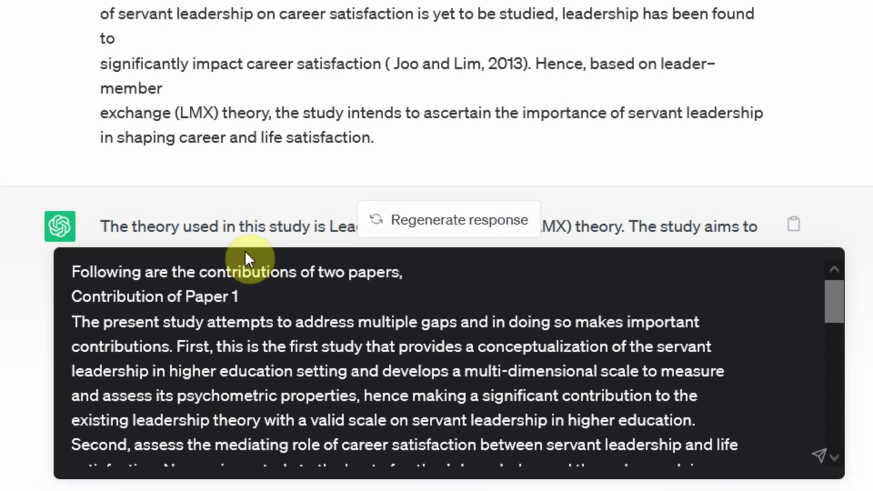
pyautogui.write(' ca you')
pyautogui.press('BackSpace')
pyautogui.press('BackSpace')
pyautogui.press('BackSpace')
pyautogui.press('BackSpace')
pyautogui.press('BackSpace')
pyautogui.write('n you iden')
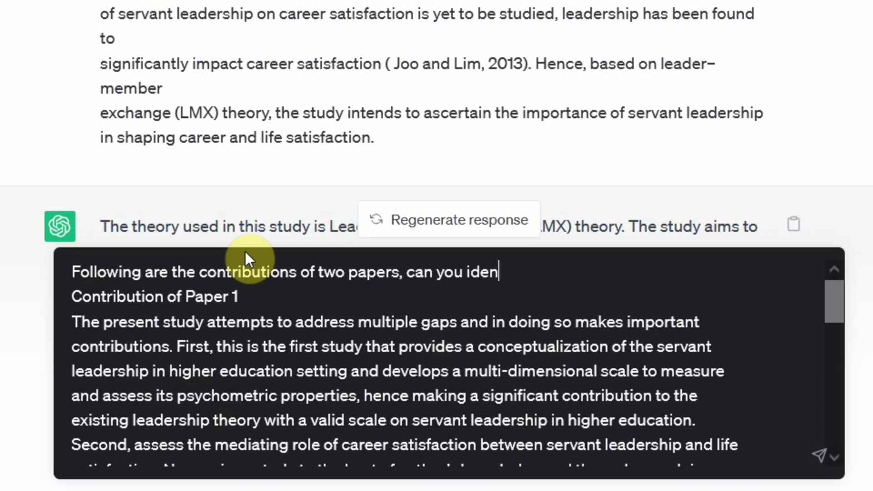
pyautogui.write('tify the simila')
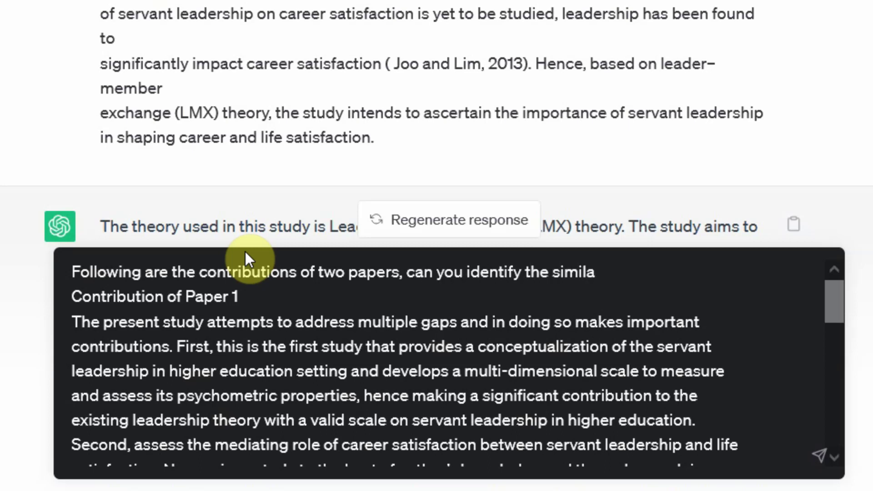
pyautogui.write('rities and ')
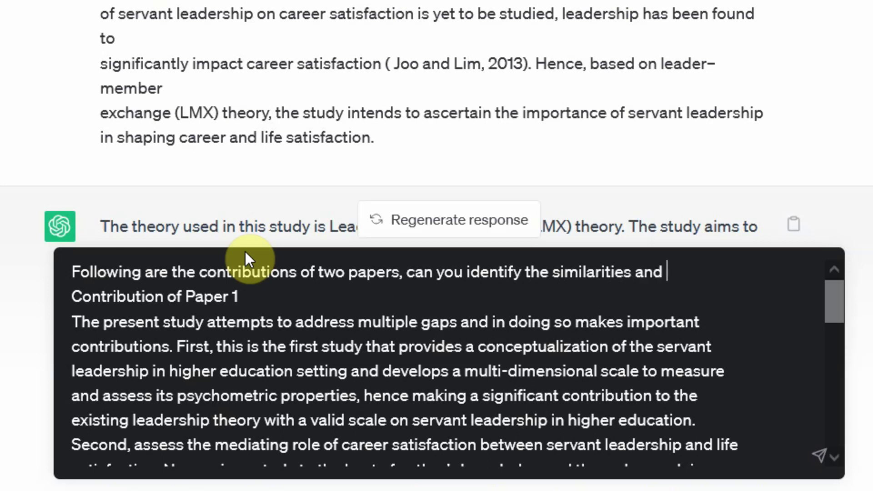
pyautogui.write('differences in')
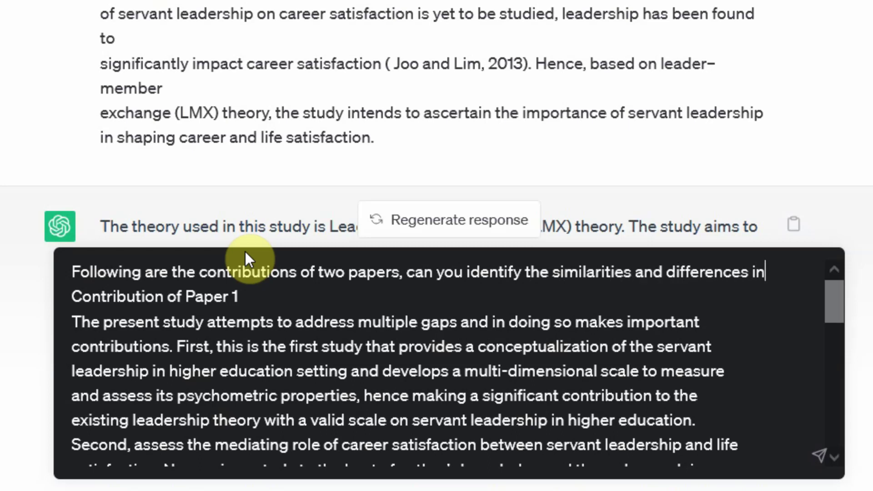
pyautogui.write(' the contributions o')
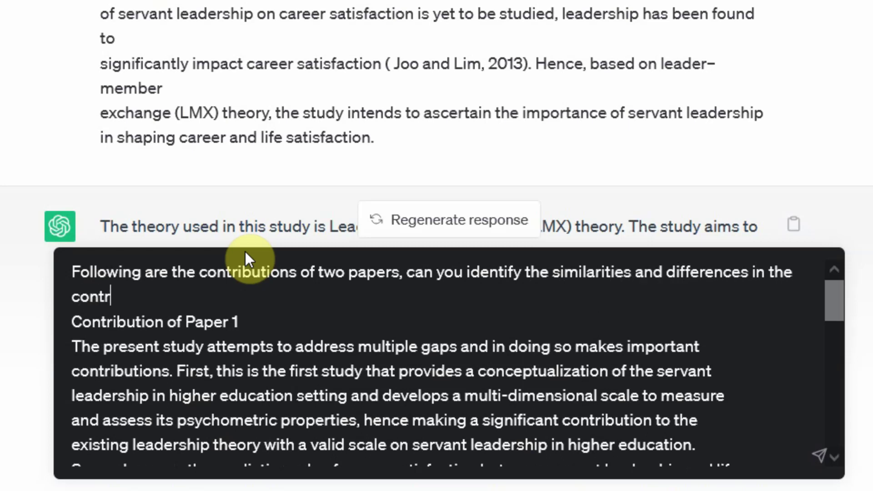
pyautogui.write('f the two papers.')
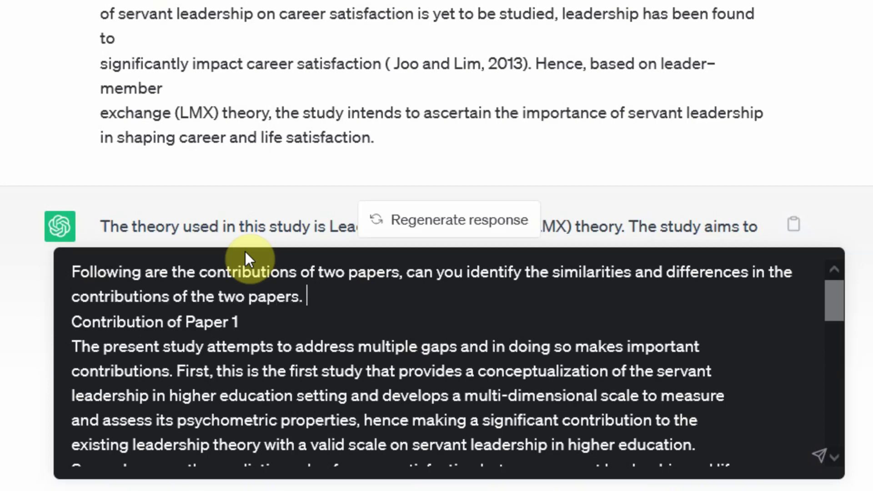
pyautogui.hotkey('shift', 'Return')
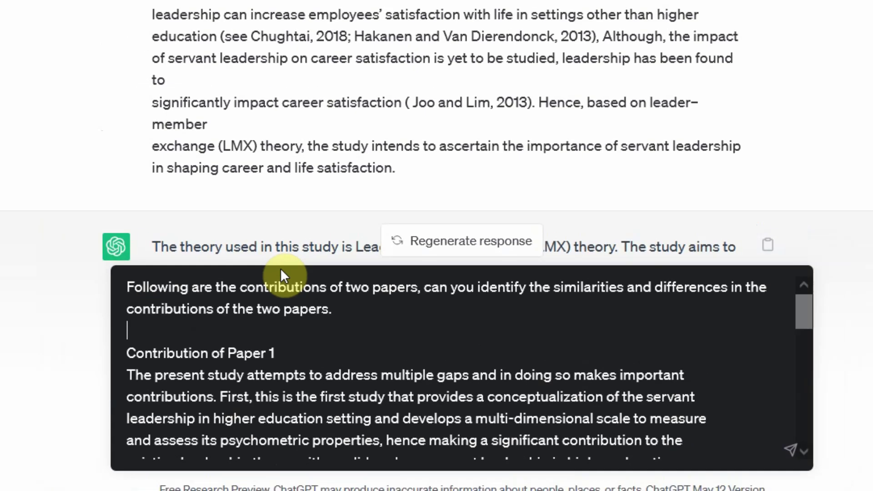
# Step: Send the comparison request and scroll down through ChatGPT's reply
pyautogui.press('Return')
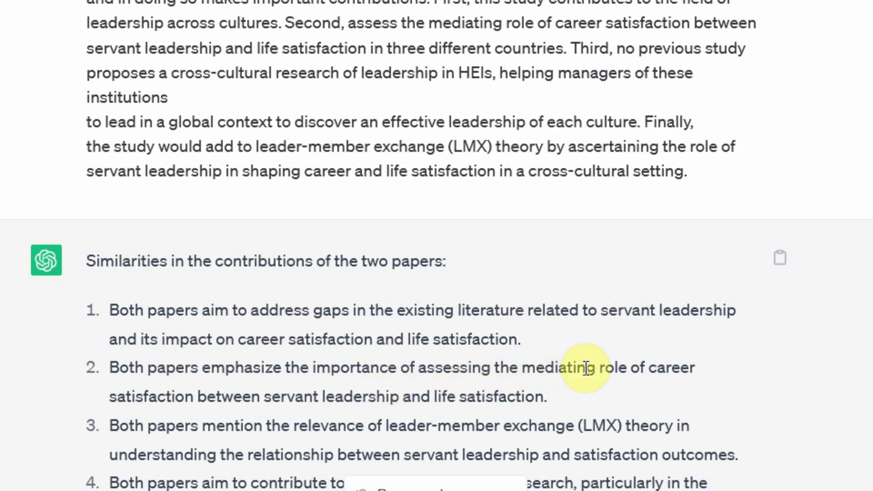
pyautogui.scroll(-5, 652, 399)
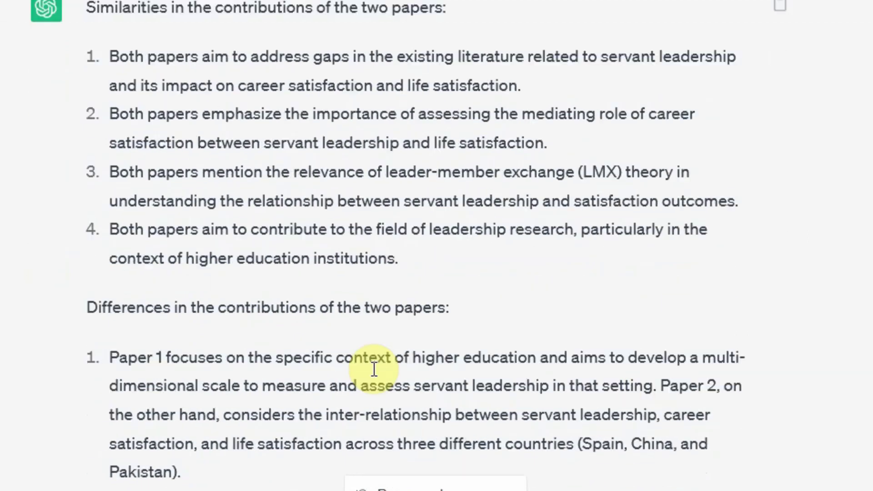
pyautogui.scroll(-3, 373, 369)
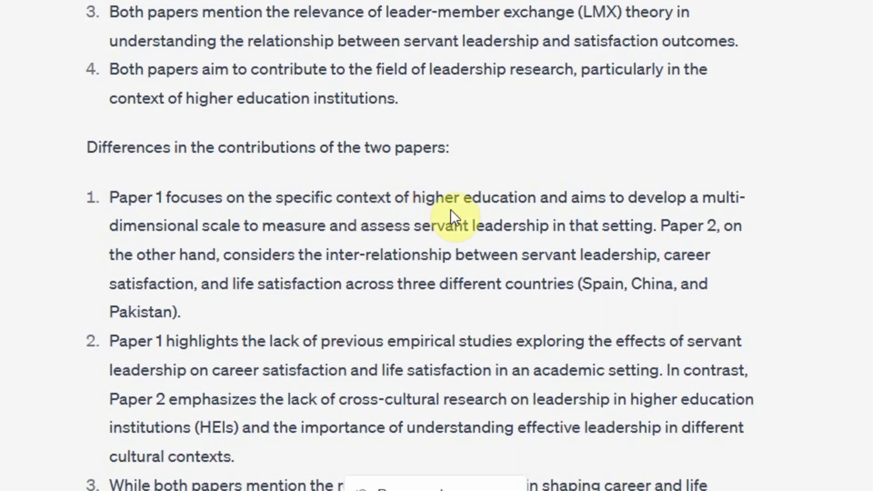
# Step: Review the differences, highlighting the cross-cultural research phrase, then read to the summary
pyautogui.moveTo(626, 197); pyautogui.dragTo(714, 255)
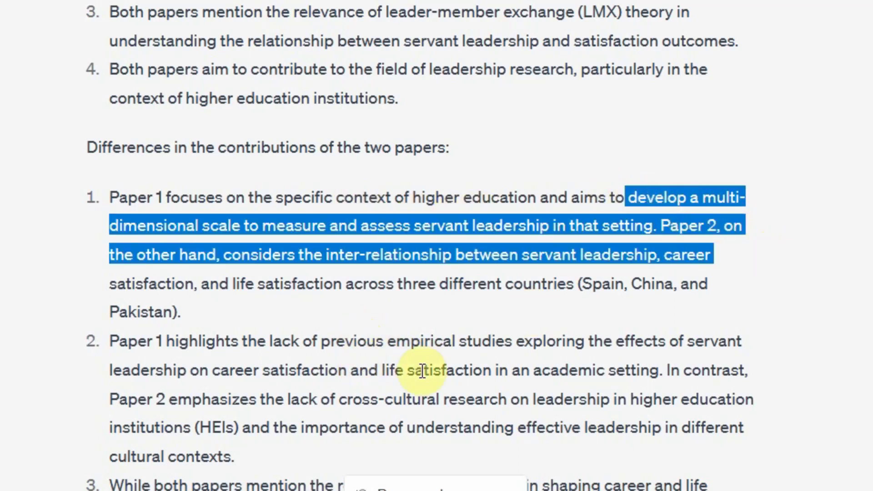
pyautogui.moveTo(379, 399); pyautogui.dragTo(515, 389)
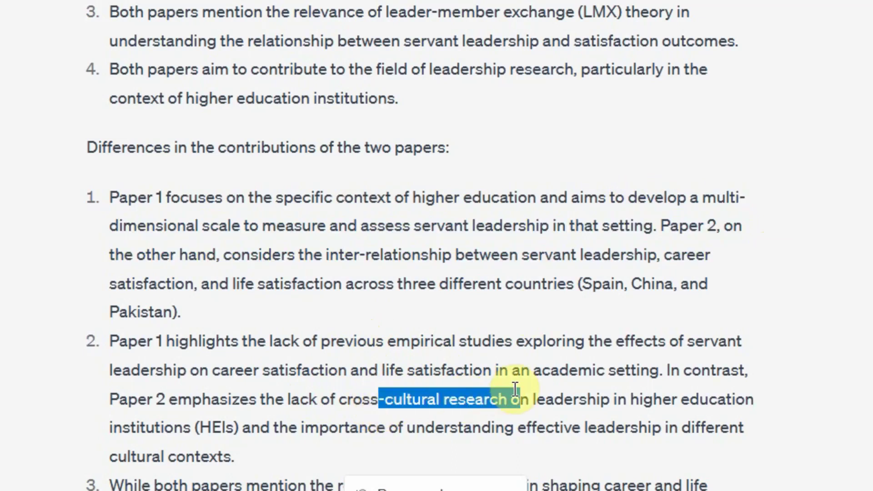
pyautogui.click(282, 438)
pyautogui.scroll(-2, 282, 438)
pyautogui.scroll(-3, 263, 418)
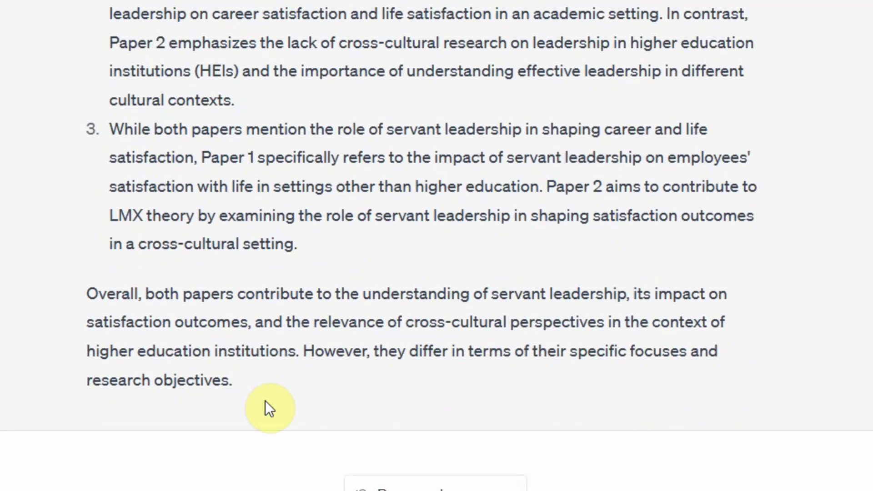